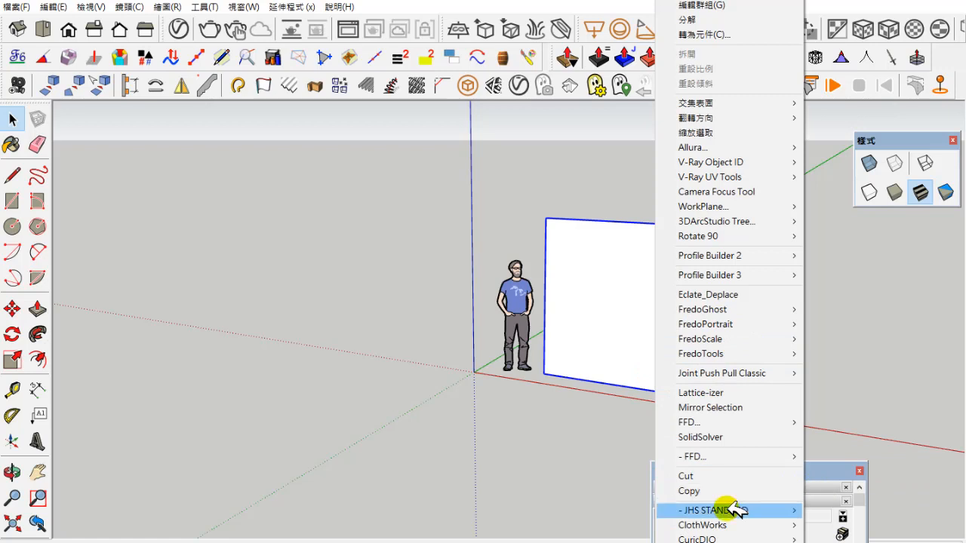
# Apply a ClothWorks quadrilateral grid to the selected white cloth panel and accept the grid resolution
pyautogui.moveTo(725, 526)
pyautogui.moveTo(838, 525)
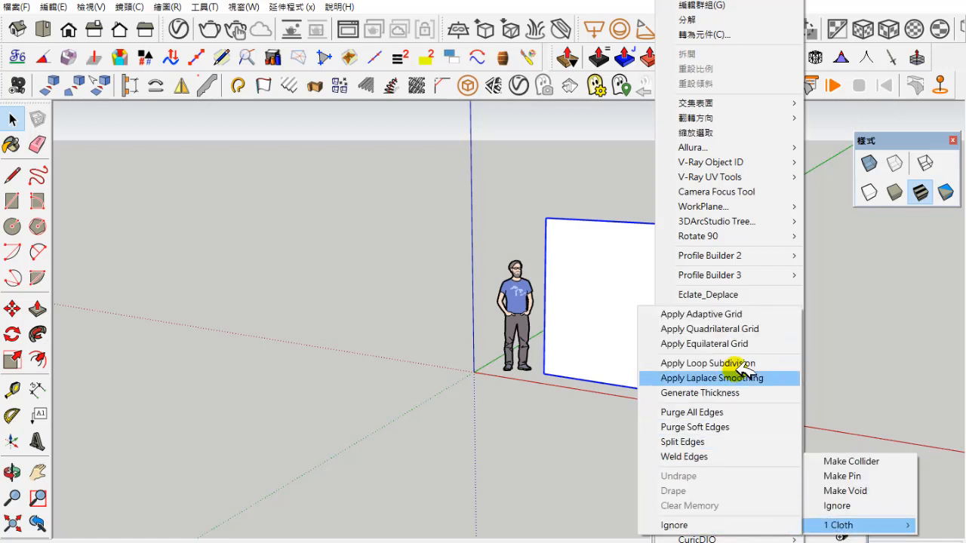
pyautogui.click(687, 329)
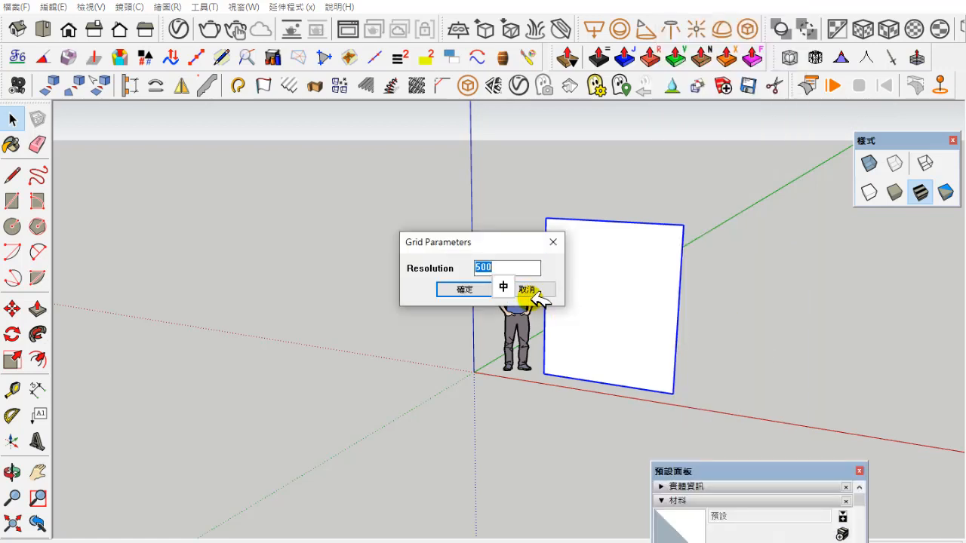
pyautogui.click(464, 289)
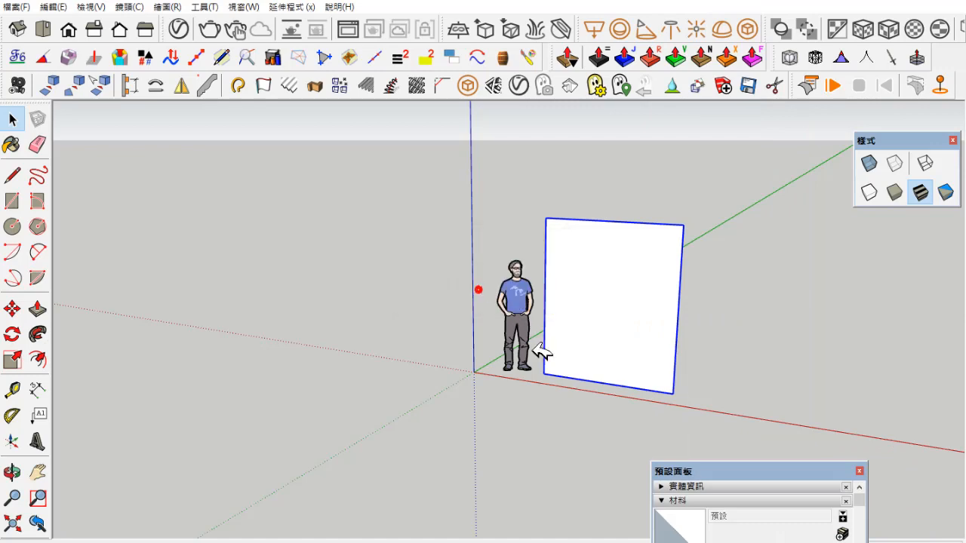
# Paint the cloth panel with the Textile_Striped_Gray material from the carpet, fabric, leather, textile and wallpaper library
pyautogui.moveTo(558, 313); pyautogui.dragTo(610, 368, button='middle')
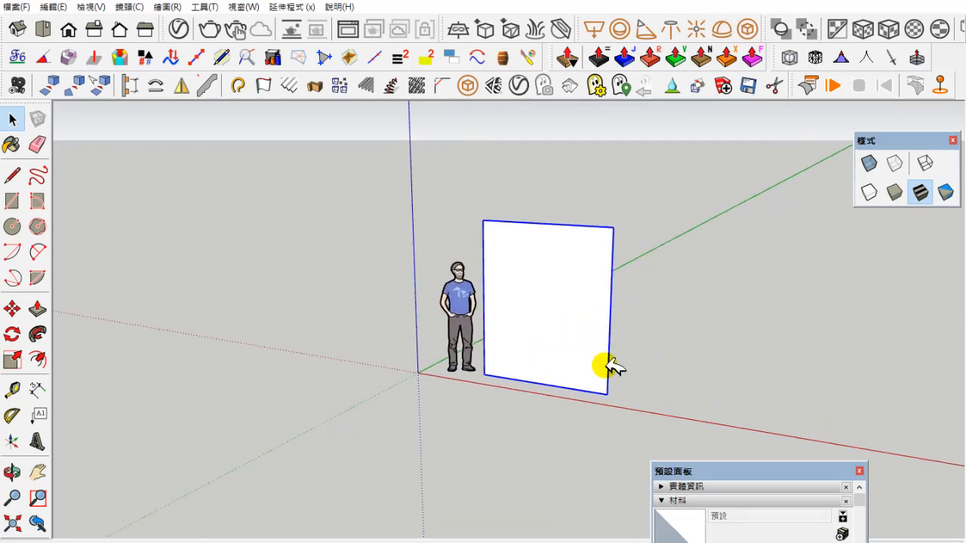
pyautogui.moveTo(694, 473); pyautogui.dragTo(757, 224)
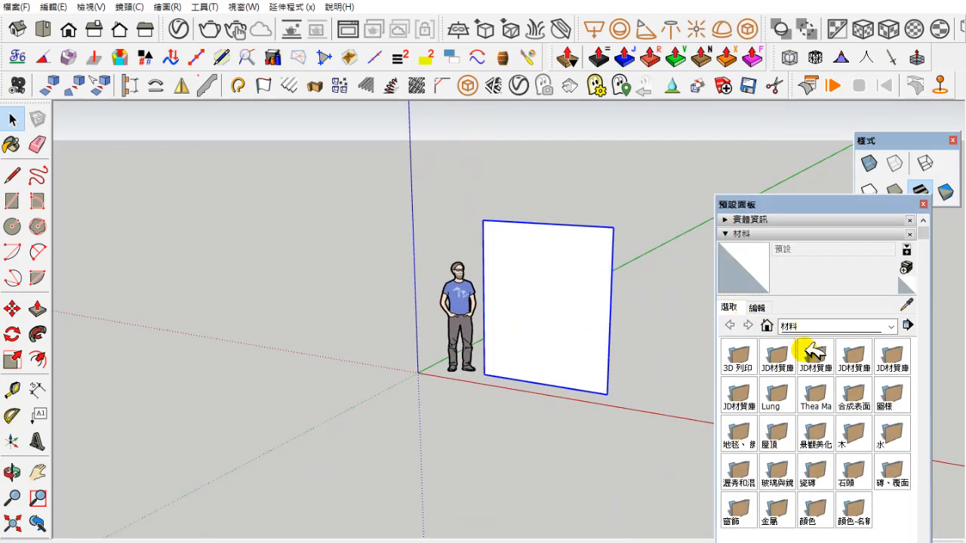
pyautogui.click(838, 326)
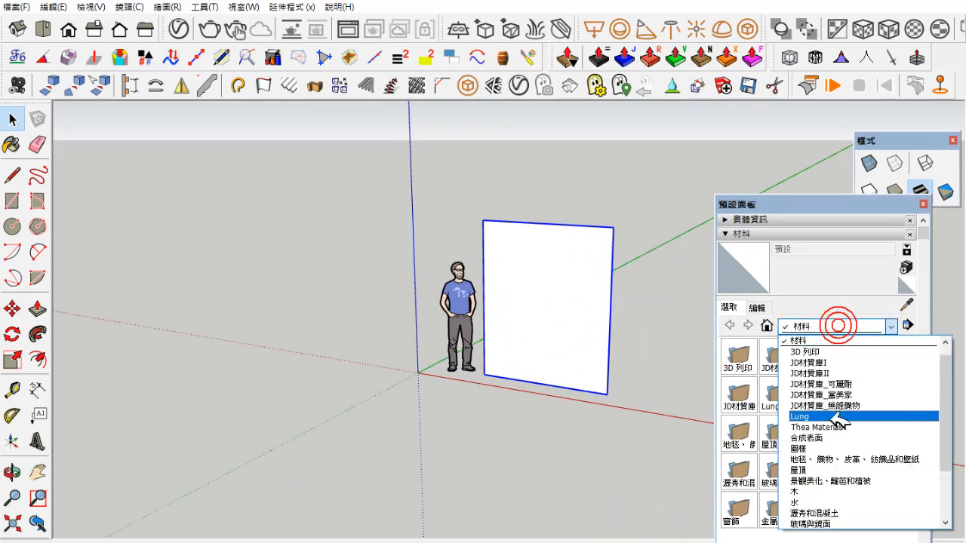
pyautogui.click(815, 459)
pyautogui.scroll(-5, 824, 464)
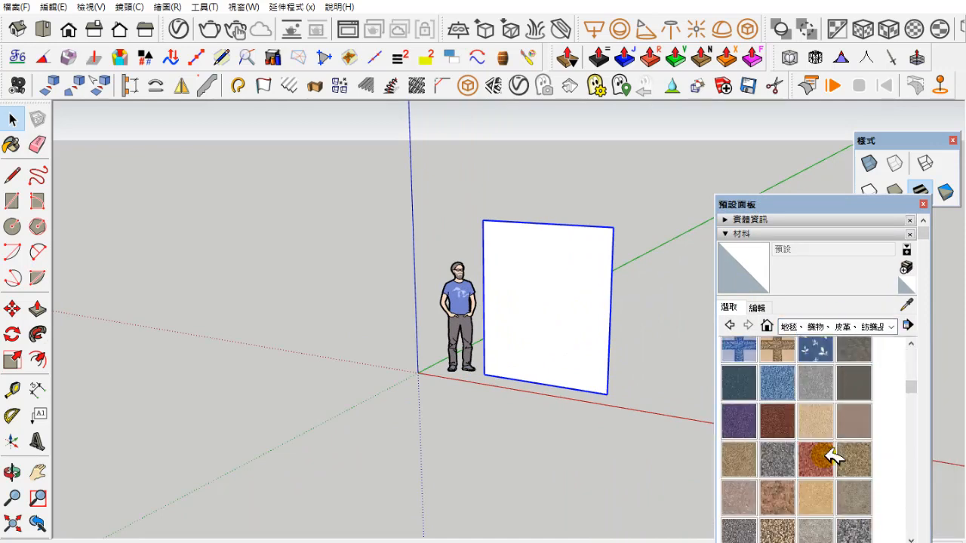
pyautogui.scroll(-3, 824, 468)
pyautogui.click(815, 475)
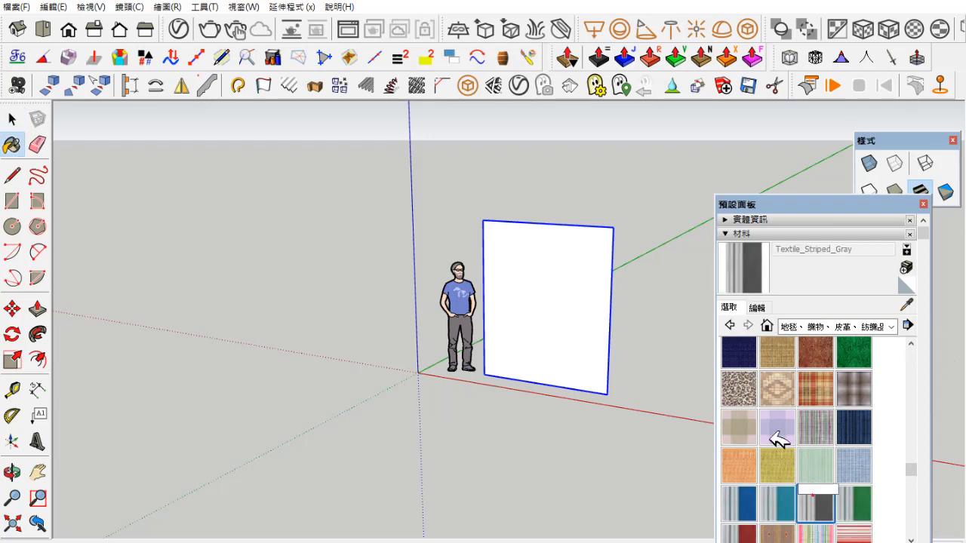
pyautogui.click(573, 323)
pyautogui.scroll(2, 574, 323)
pyautogui.click(21, 120)
# Place ClothWorks pins on the two upper corners of the striped panel
pyautogui.scroll(3, 607, 269)
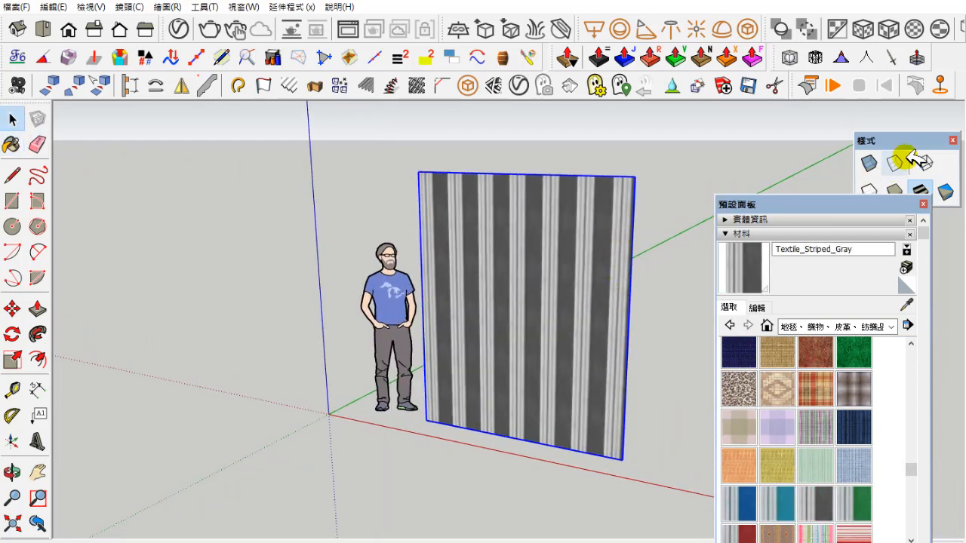
pyautogui.click(939, 85)
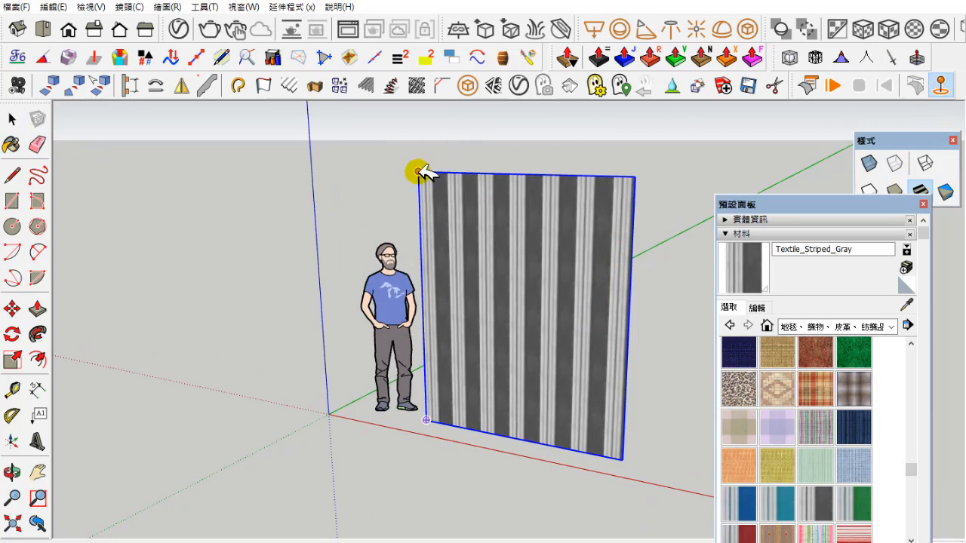
pyautogui.click(425, 145)
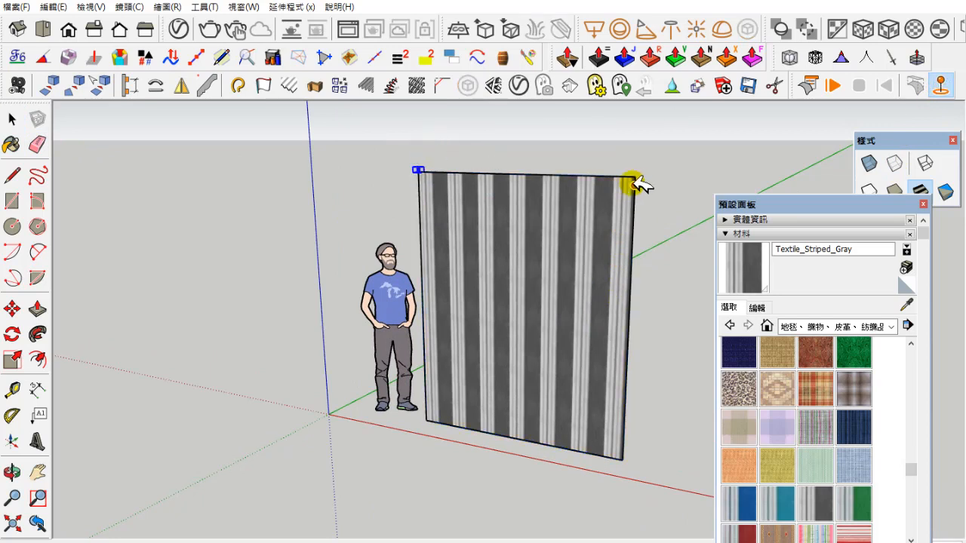
pyautogui.click(683, 172)
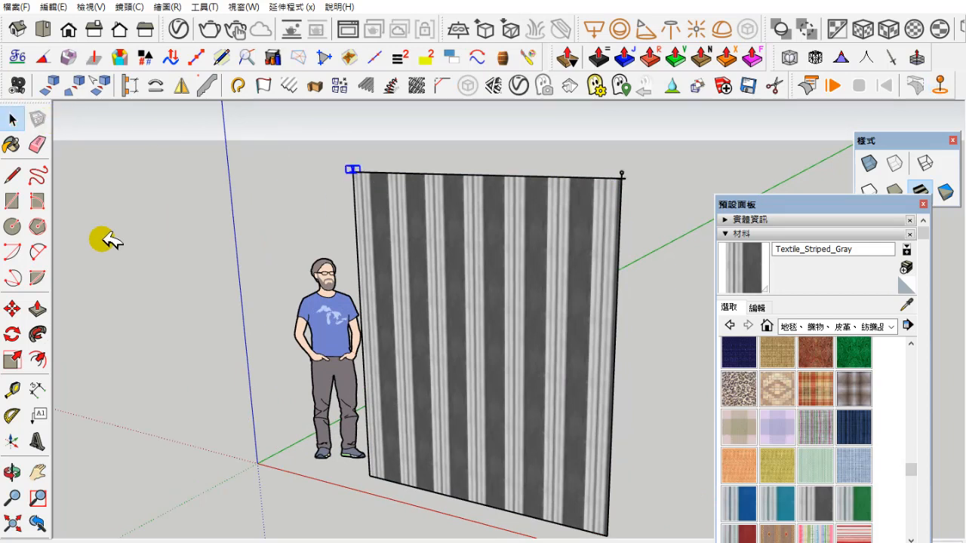
# Copy the upper corner pin nearest the figure to the top edge's midpoint and divide the distance into 3 equal spacings with /3
pyautogui.click(12, 309)
pyautogui.click(352, 172)
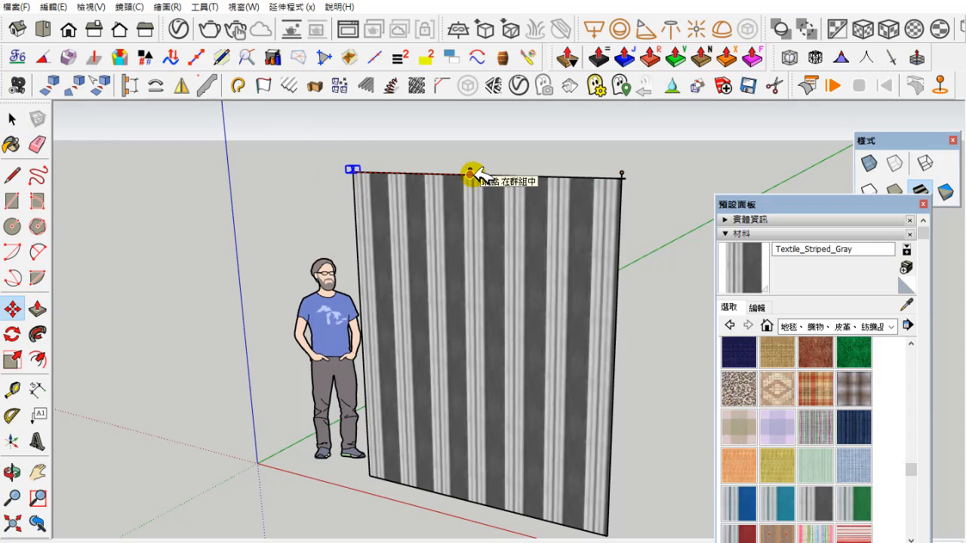
pyautogui.write('/3')
pyautogui.press('Return')
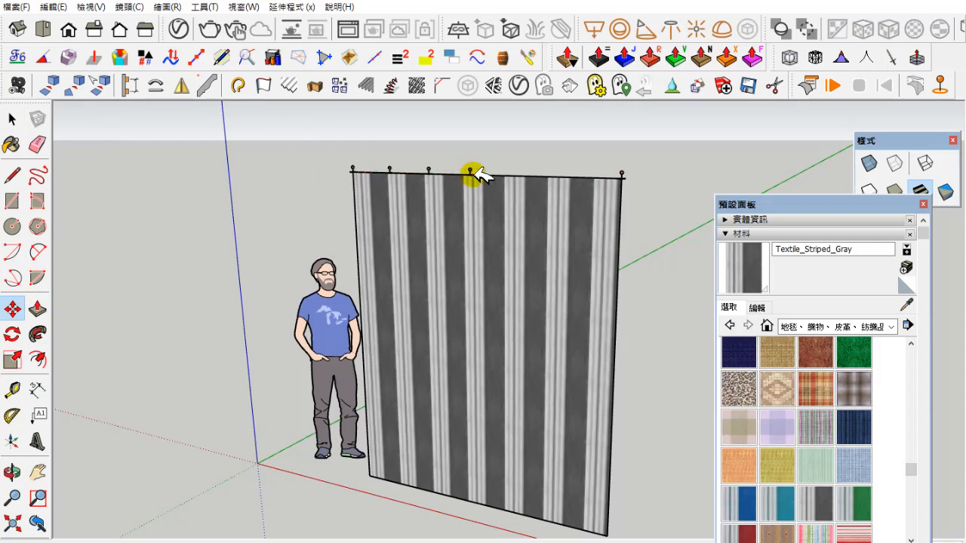
# Mirror the two intermediate pins about the panel's vertical centre plane onto the other half of the top edge
pyautogui.click(12, 119)
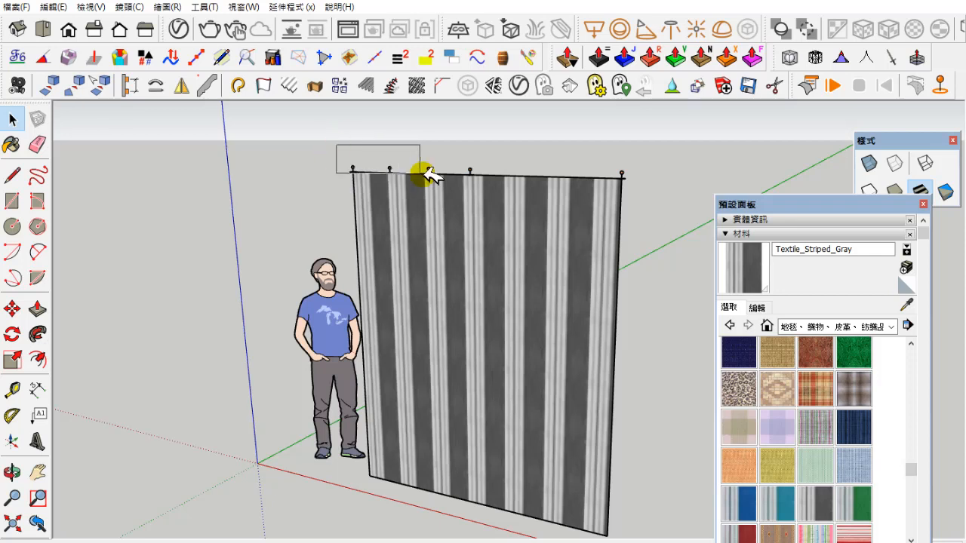
pyautogui.moveTo(421, 174); pyautogui.dragTo(376, 133)
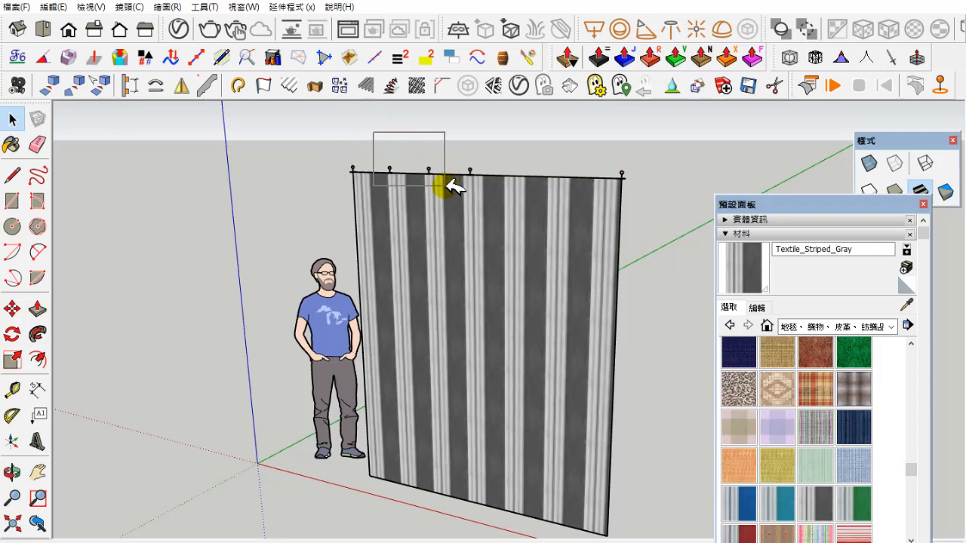
pyautogui.moveTo(445, 185); pyautogui.dragTo(440, 186)
pyautogui.click(182, 85)
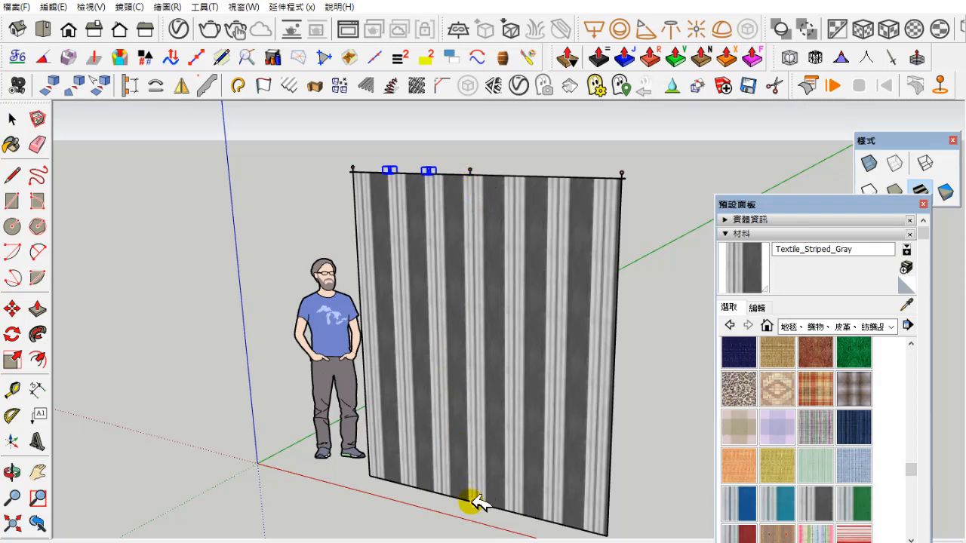
pyautogui.click(454, 519)
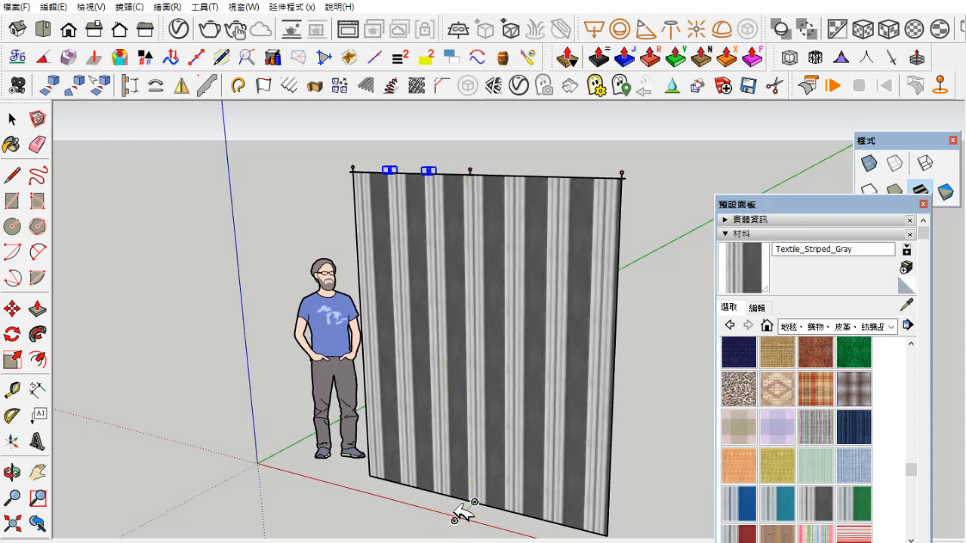
pyautogui.click(454, 506)
pyautogui.scroll(-3, 454, 379)
pyautogui.scroll(1, 332, 187)
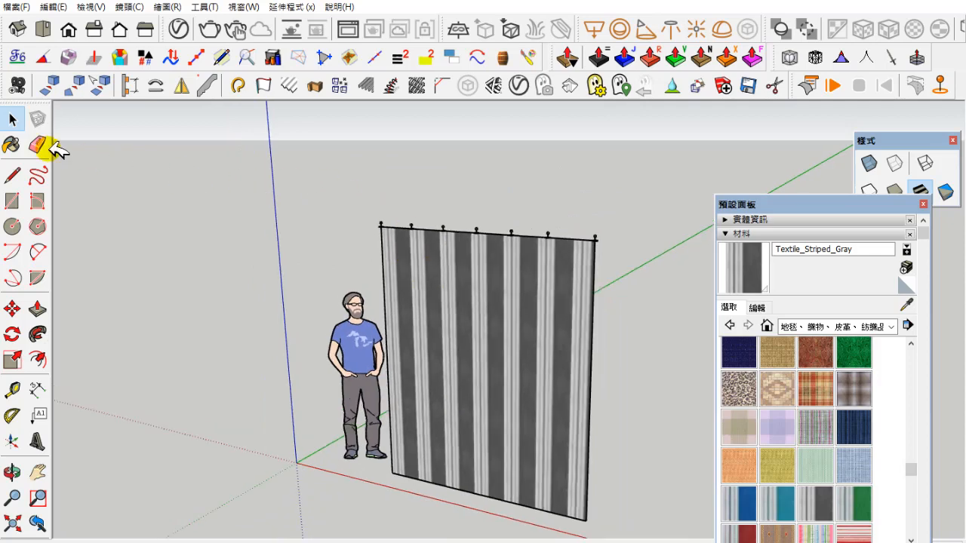
# Select the striped panel, open its ClothWorks simulation settings and start the cloth simulation
pyautogui.scroll(1, 491, 295)
pyautogui.click(490, 295)
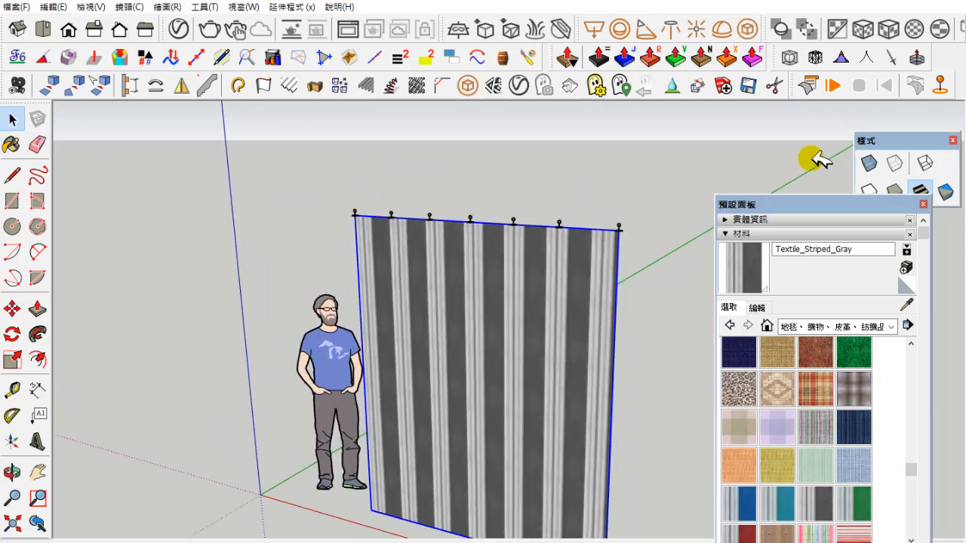
pyautogui.click(808, 84)
pyautogui.moveTo(482, 290); pyautogui.dragTo(504, 405, button='middle')
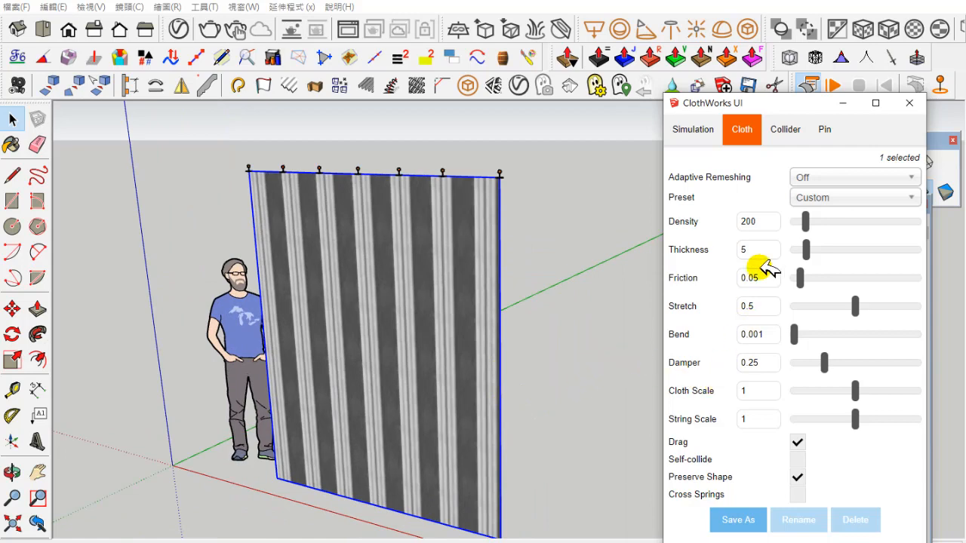
pyautogui.click(692, 128)
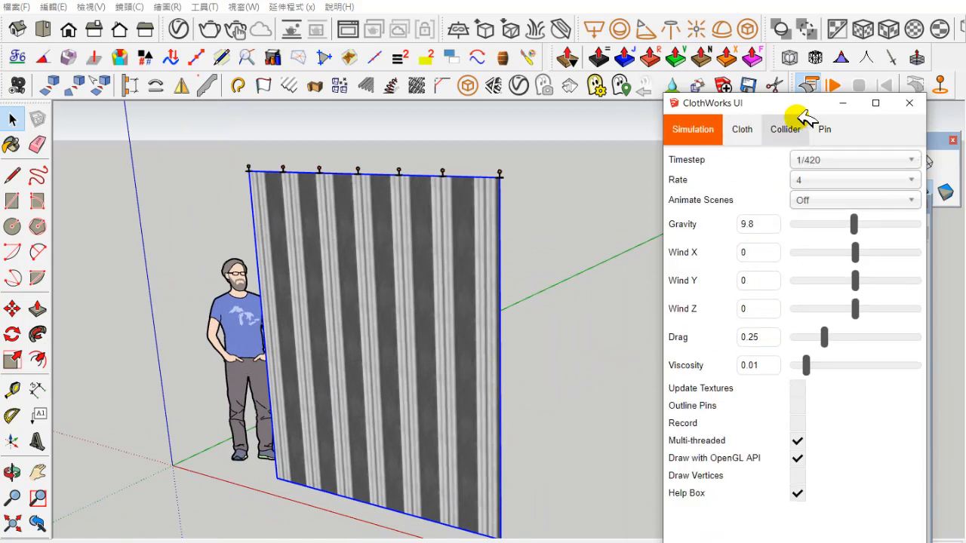
pyautogui.moveTo(775, 107); pyautogui.dragTo(785, 132)
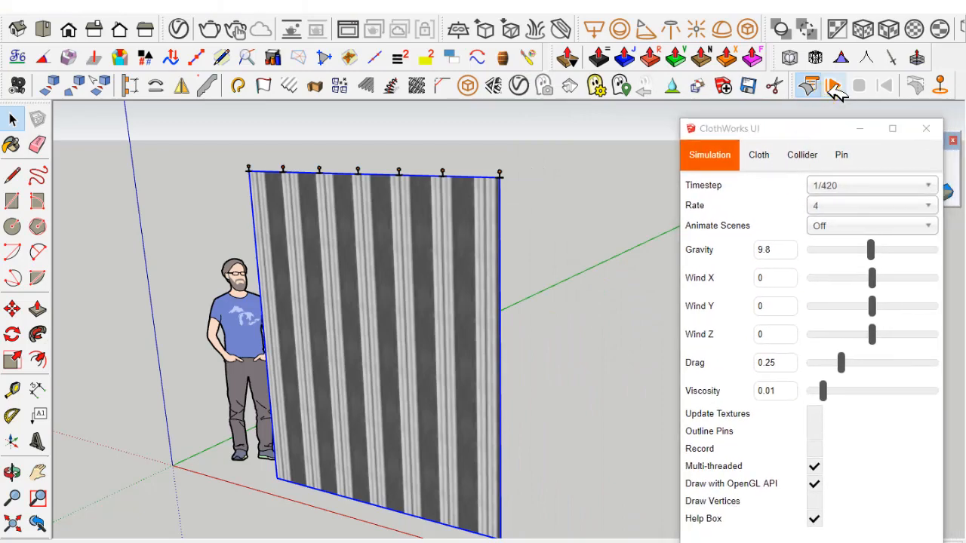
pyautogui.click(834, 85)
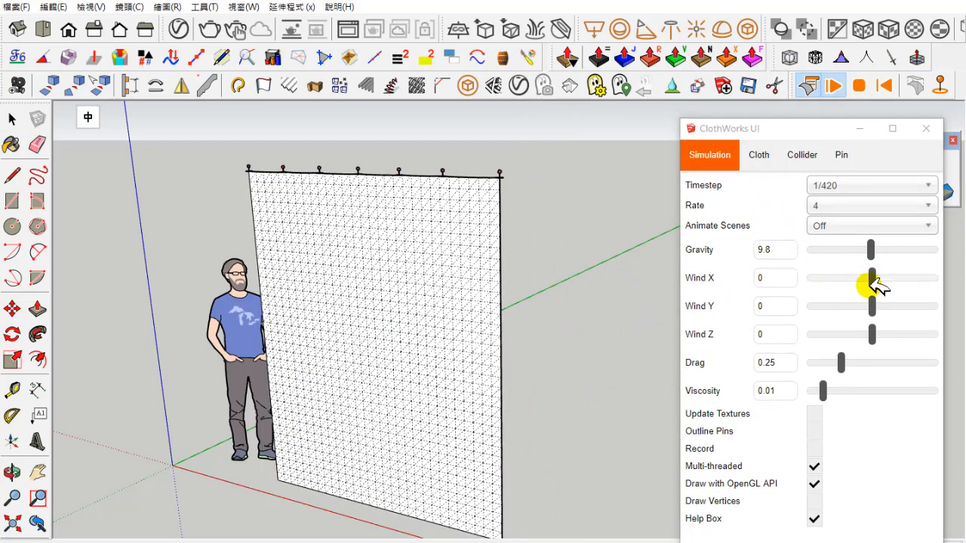
# Try different wind forces on the running simulation, ending with Wind X at 1.65 and Wind Y at -2.5
pyautogui.moveTo(869, 277); pyautogui.dragTo(858, 278)
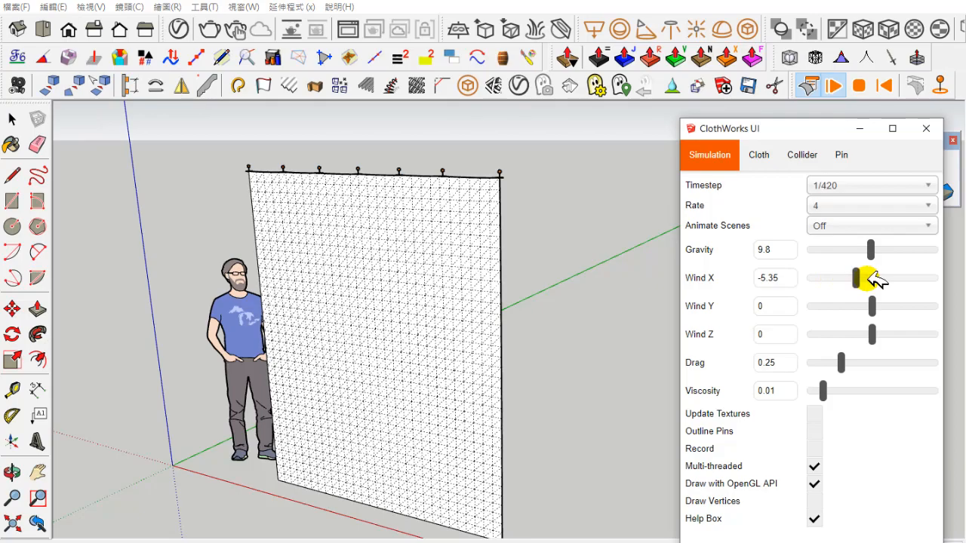
pyautogui.click(883, 305)
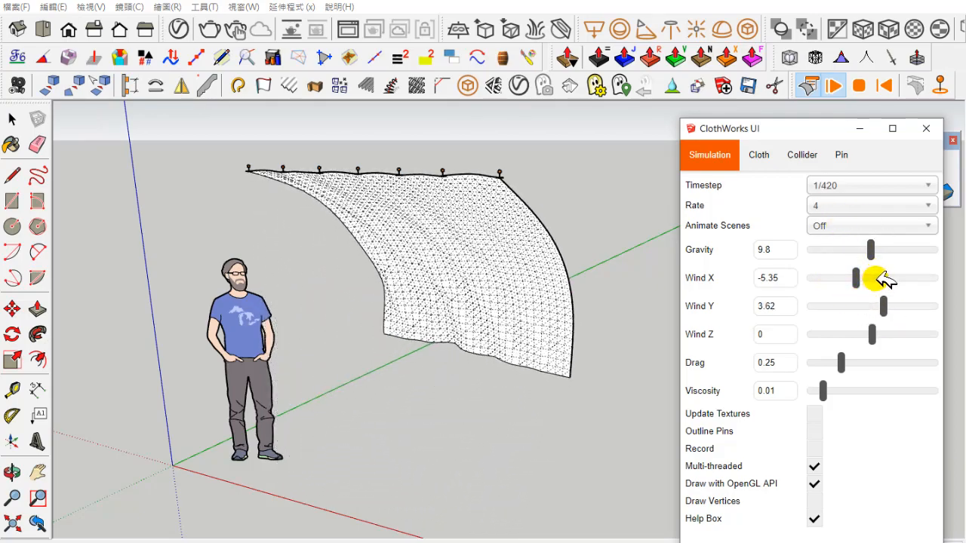
pyautogui.moveTo(875, 278); pyautogui.dragTo(877, 277)
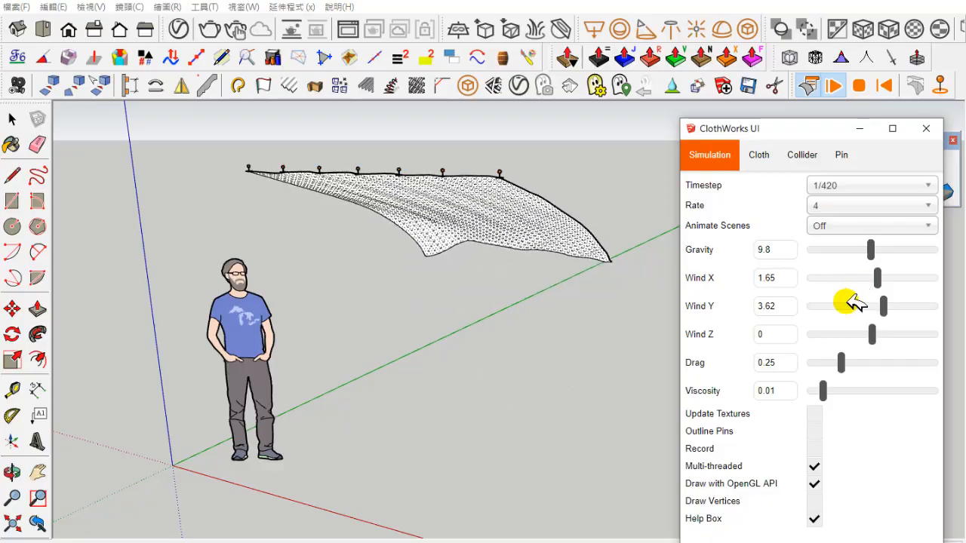
pyautogui.click(847, 306)
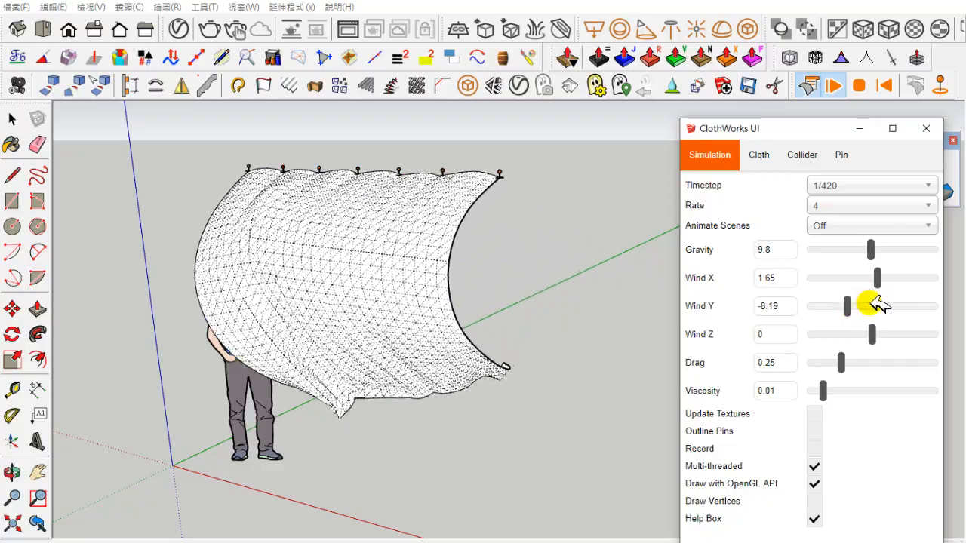
pyautogui.click(867, 306)
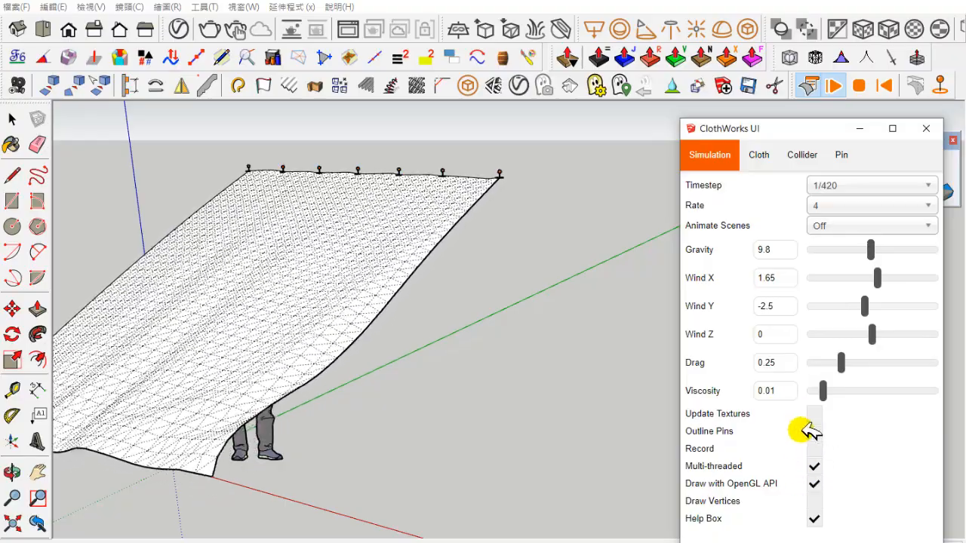
# Set the cloth's Stretch to 0.284 and Bend to 0.071, and the simulation's Wind X to -11.04 and Wind Y to 5.59
pyautogui.click(772, 150)
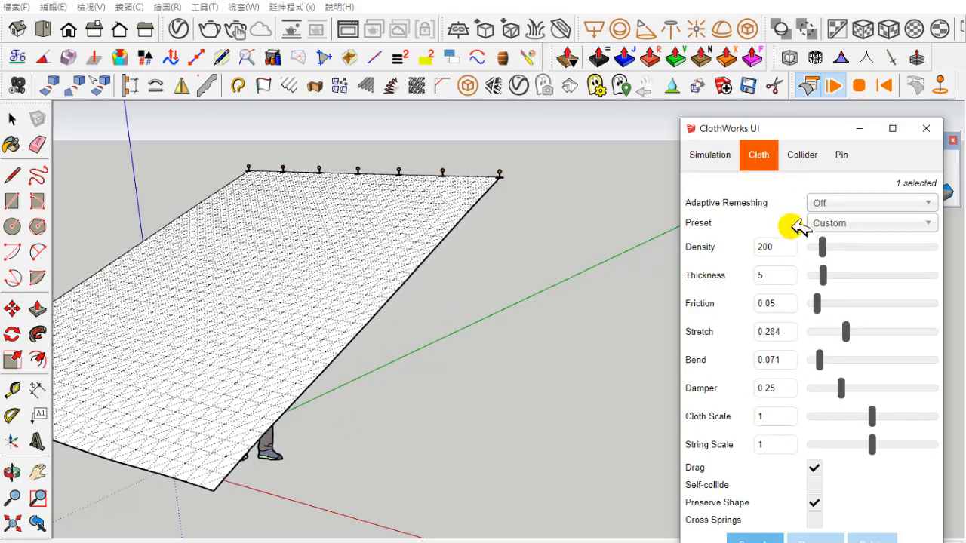
pyautogui.click(710, 155)
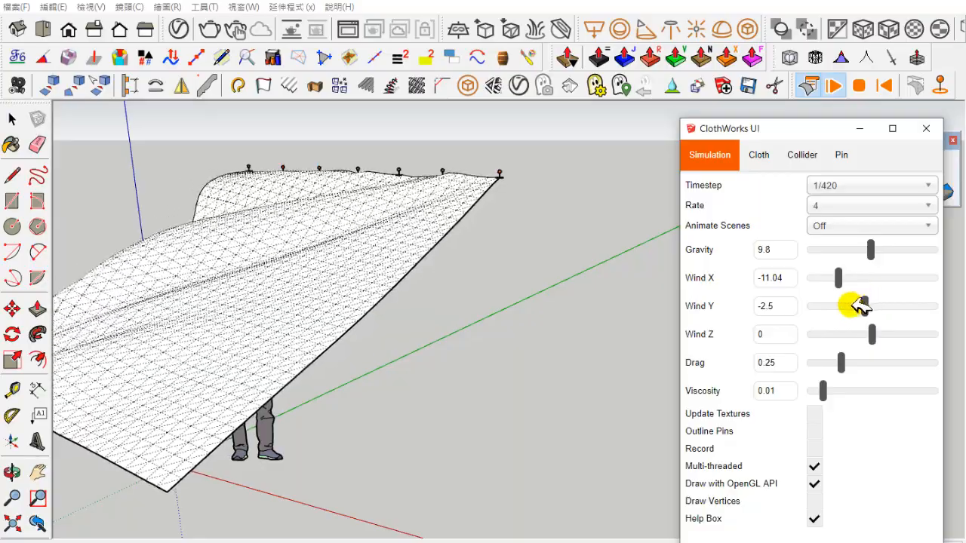
pyautogui.moveTo(852, 306); pyautogui.dragTo(891, 305)
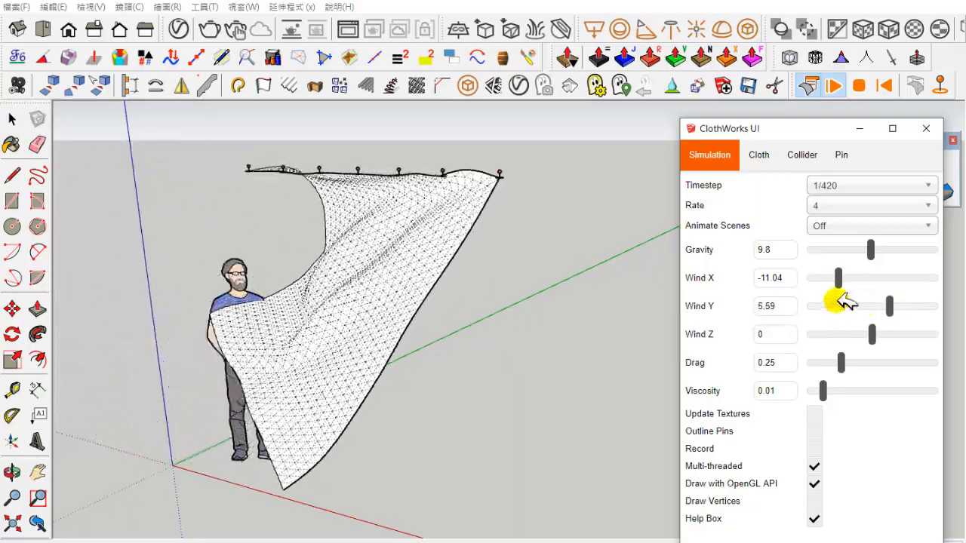
# Stop the simulation with the curtain blown in the wind and enable Update Textures in the simulation settings
pyautogui.click(858, 86)
pyautogui.click(480, 224)
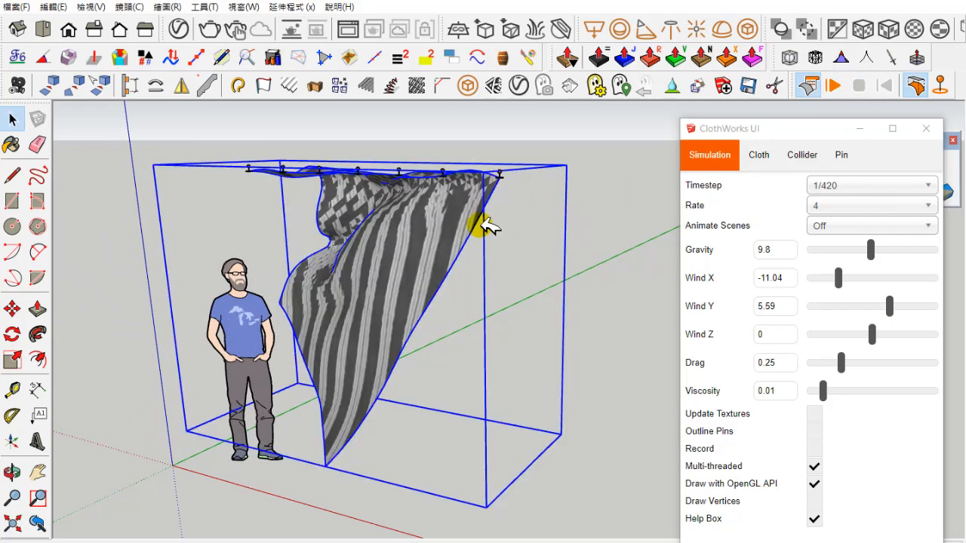
pyautogui.scroll(1, 371, 250)
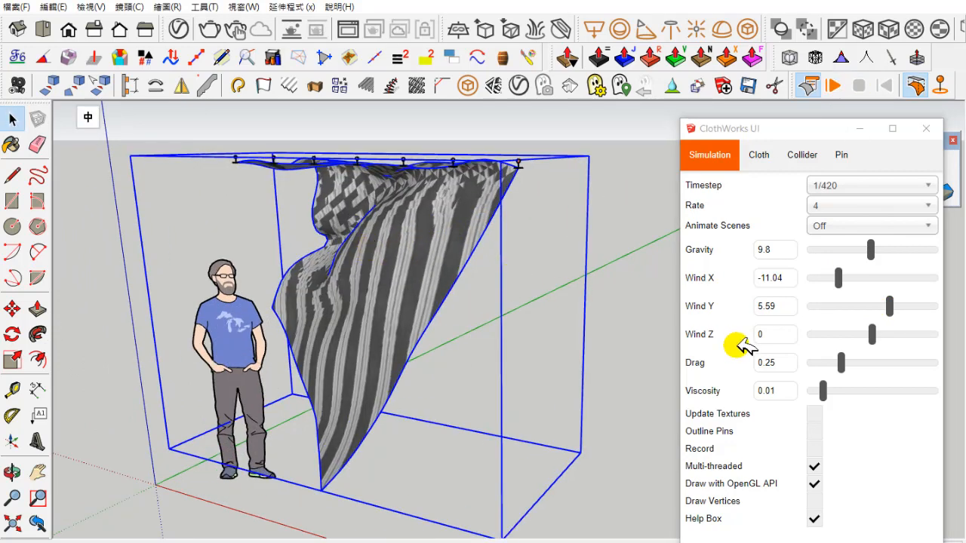
pyautogui.click(817, 414)
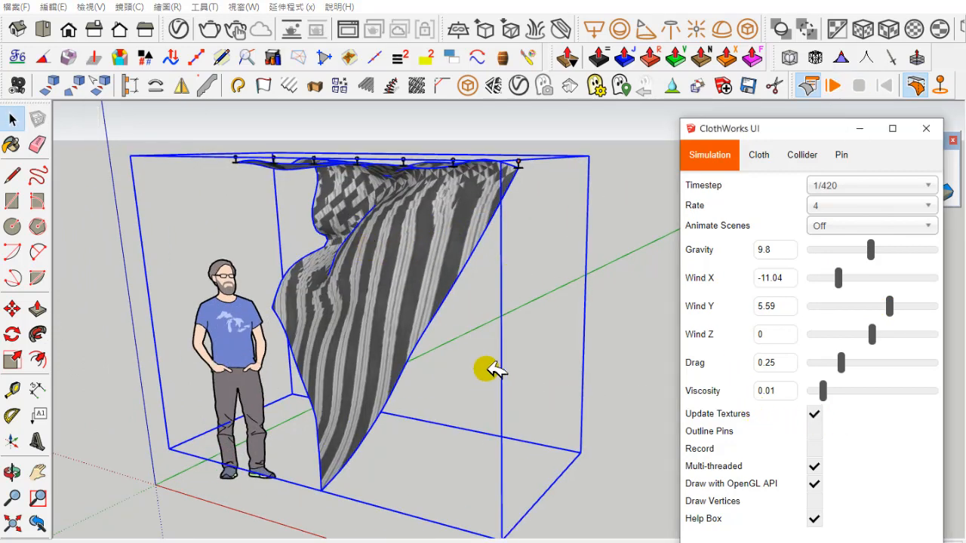
# Run the cloth simulation again with Update Textures on and stop it with the curtain blown sideways
pyautogui.click(833, 86)
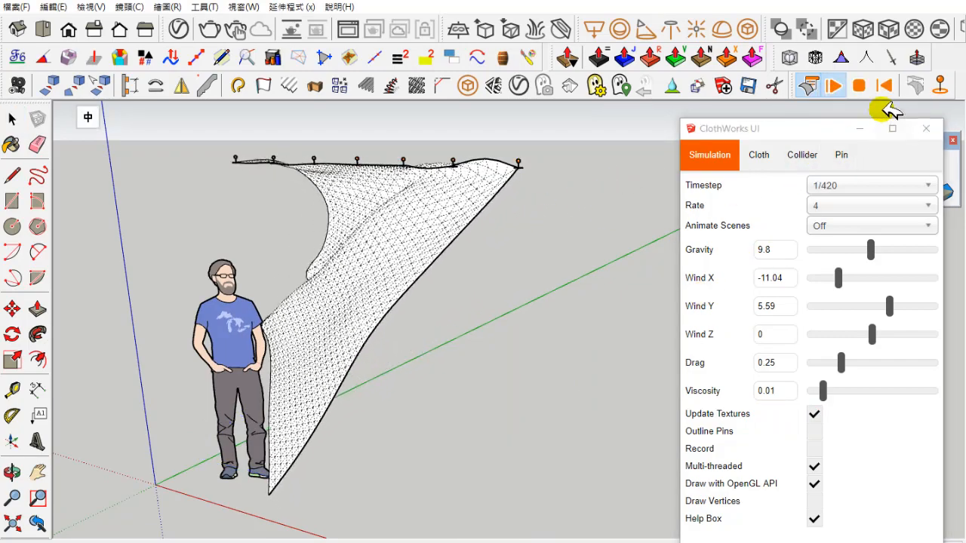
pyautogui.click(858, 86)
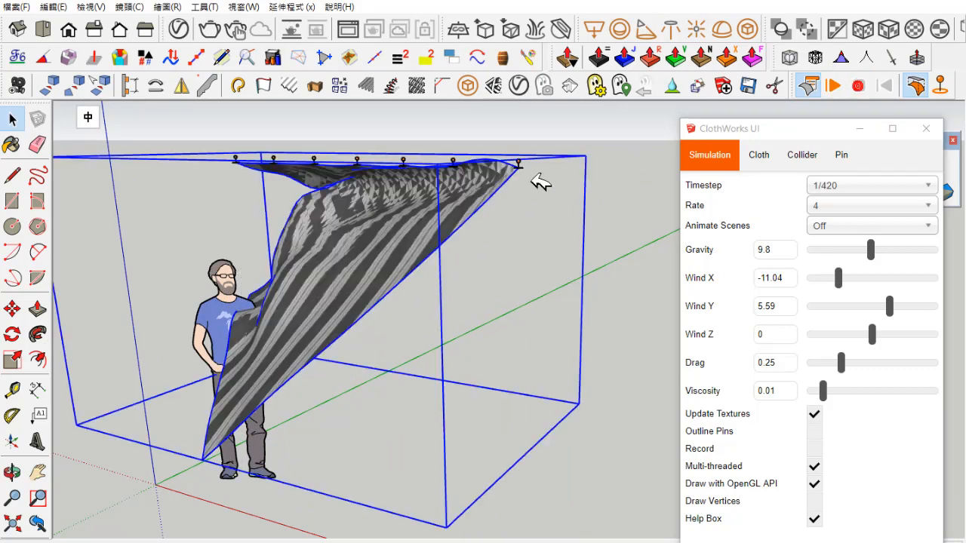
# Repaint the front of the cloth mesh with Textile_Striped_Gray so the stripes follow the folds, and rotate the texture slightly
pyautogui.doubleClick(363, 219)
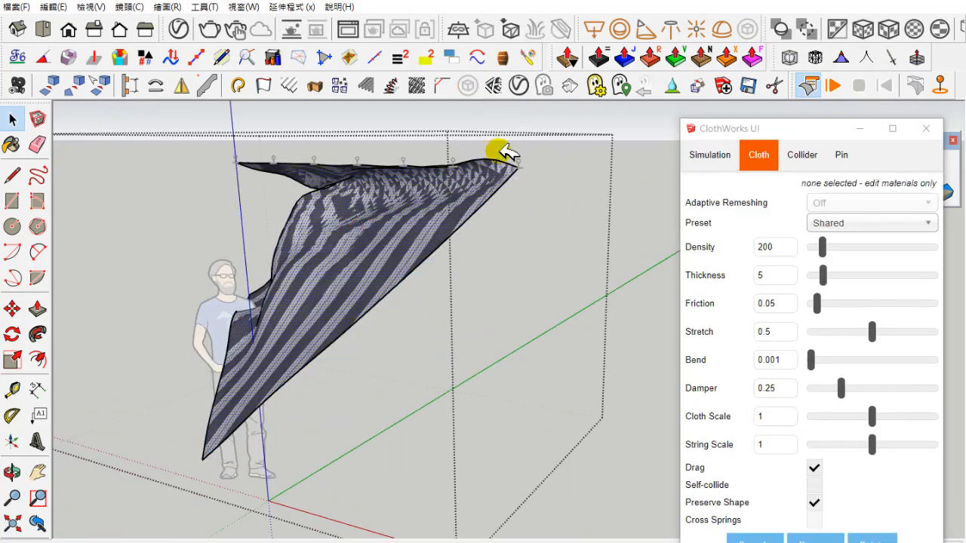
pyautogui.click(368, 250)
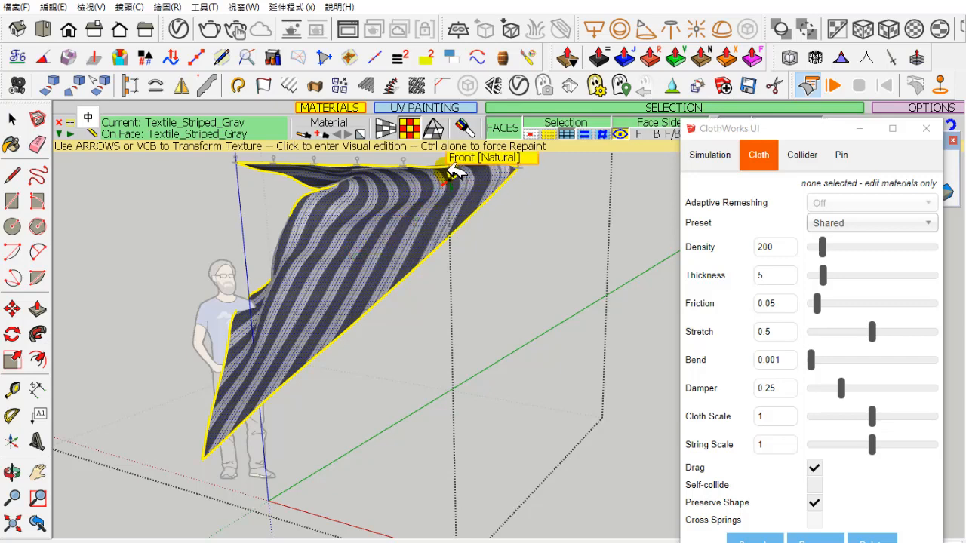
pyautogui.click(445, 128)
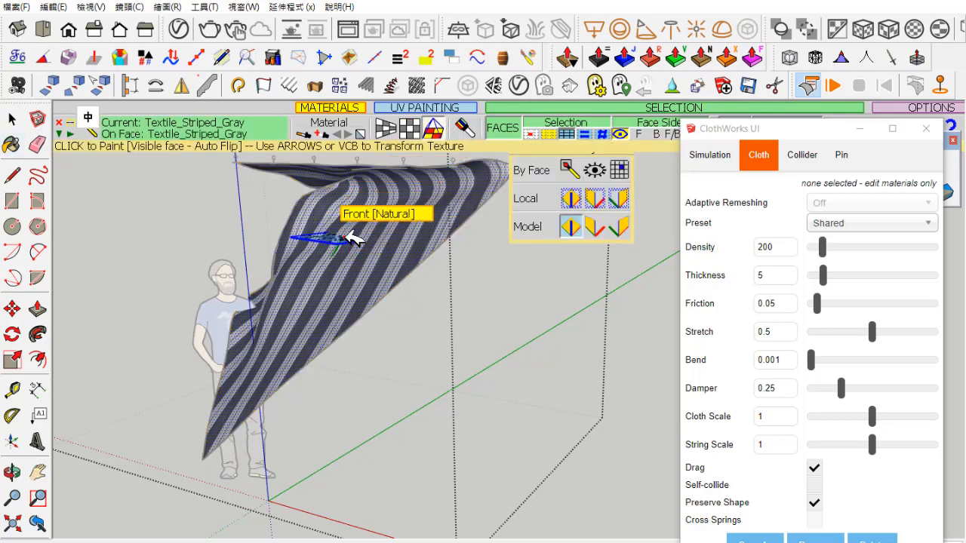
pyautogui.click(308, 261)
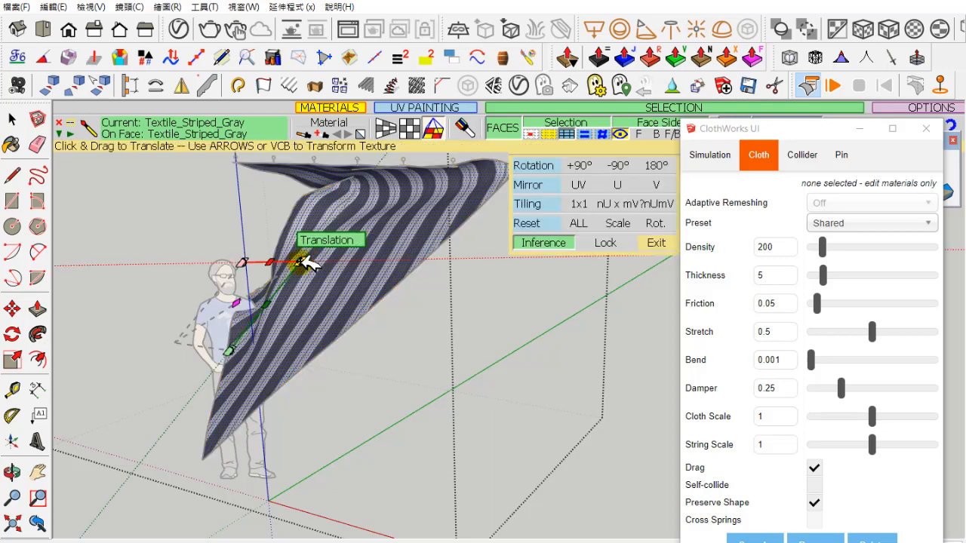
pyautogui.click(251, 262)
pyautogui.click(253, 234)
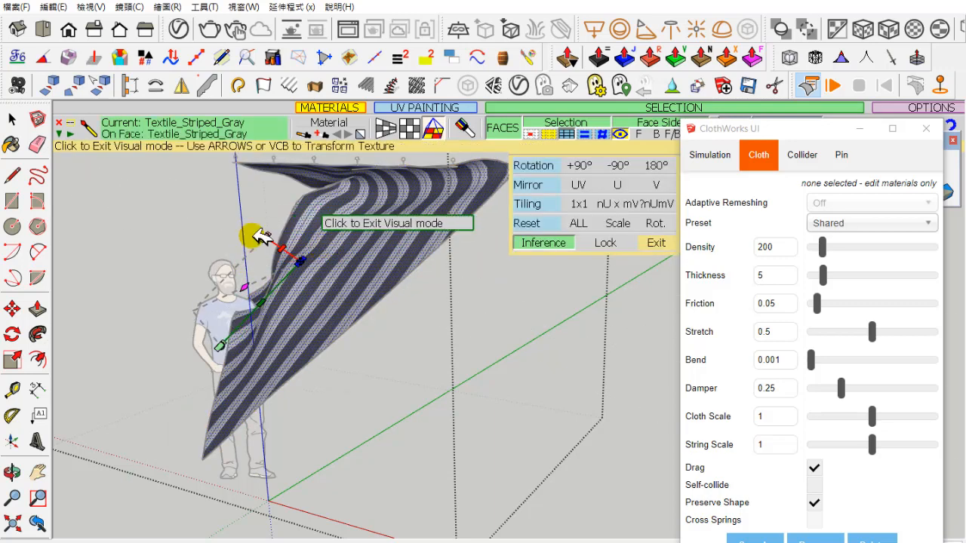
pyautogui.click(237, 224)
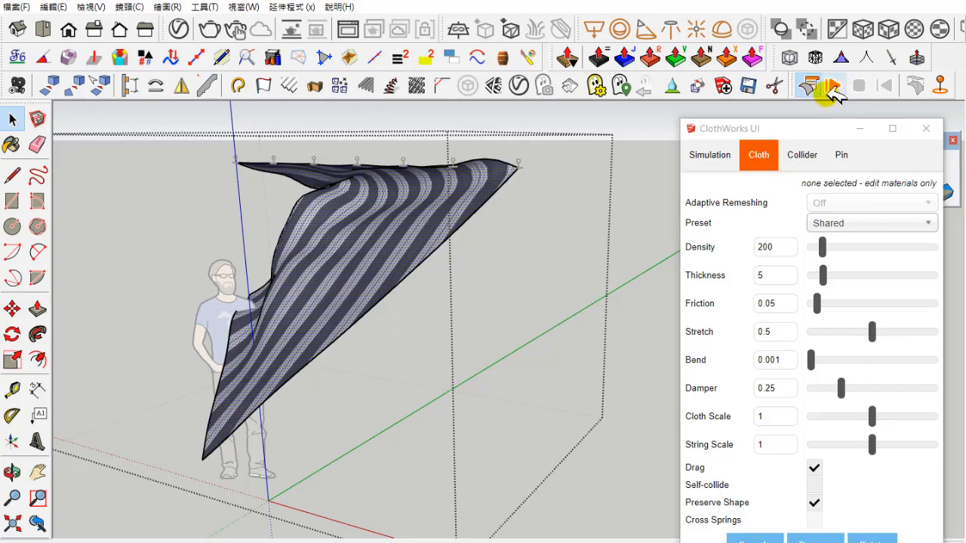
# Restart the simulation and try different wind forces, ending with Wind X at -8.85, Wind Y at 1 and Wind Z at 0
pyautogui.click(831, 87)
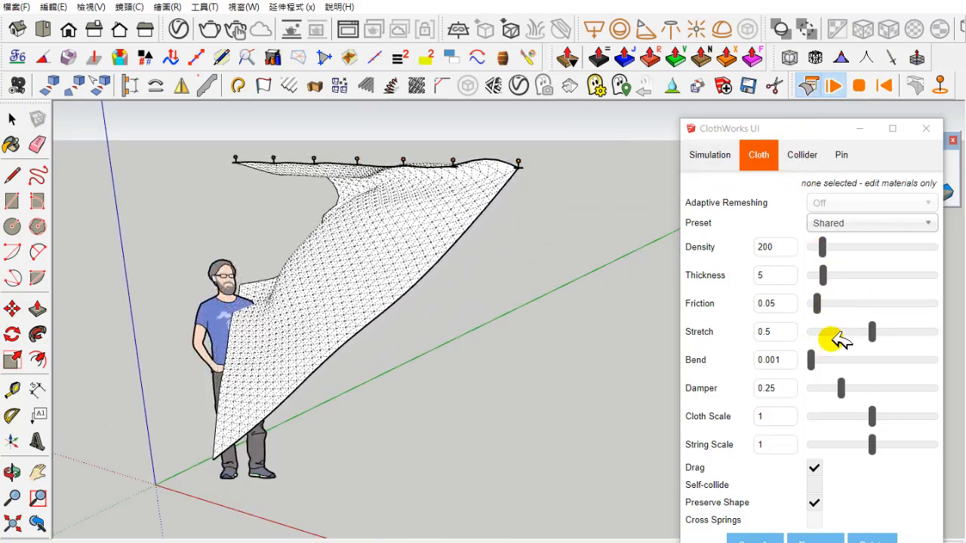
pyautogui.click(709, 156)
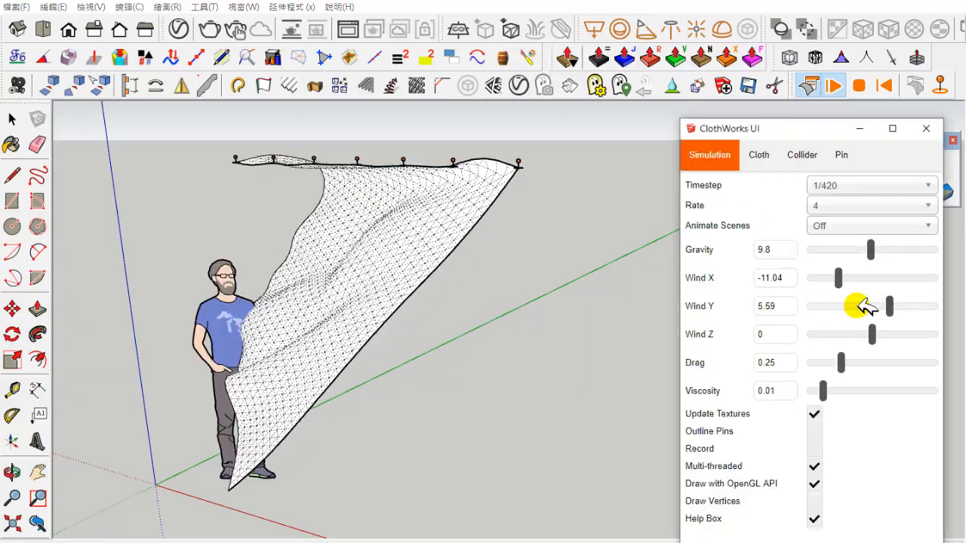
pyautogui.click(859, 304)
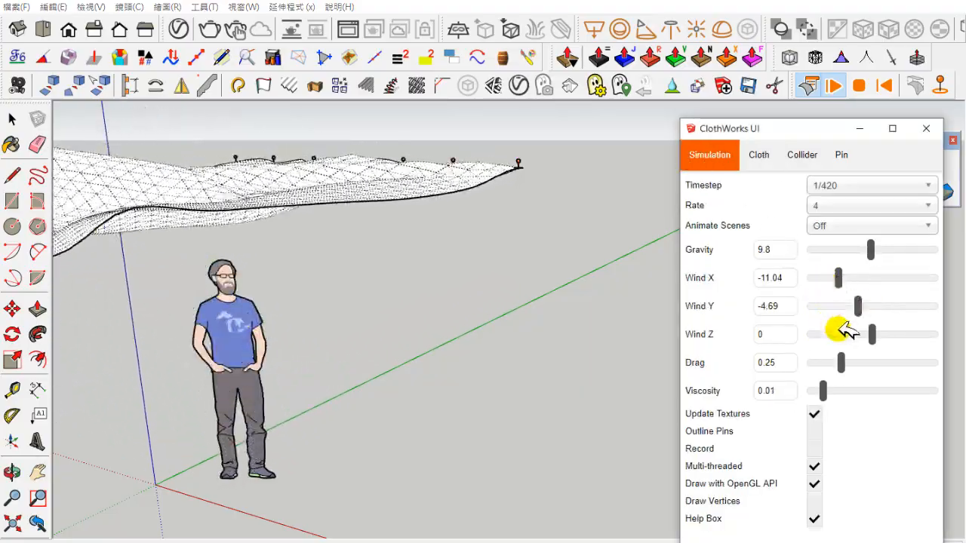
pyautogui.click(860, 334)
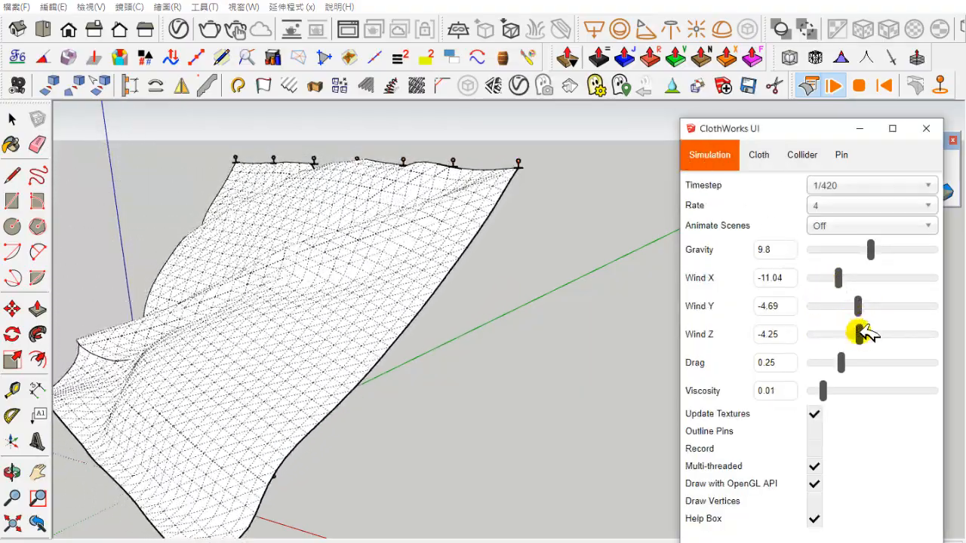
pyautogui.moveTo(790, 334); pyautogui.dragTo(739, 334)
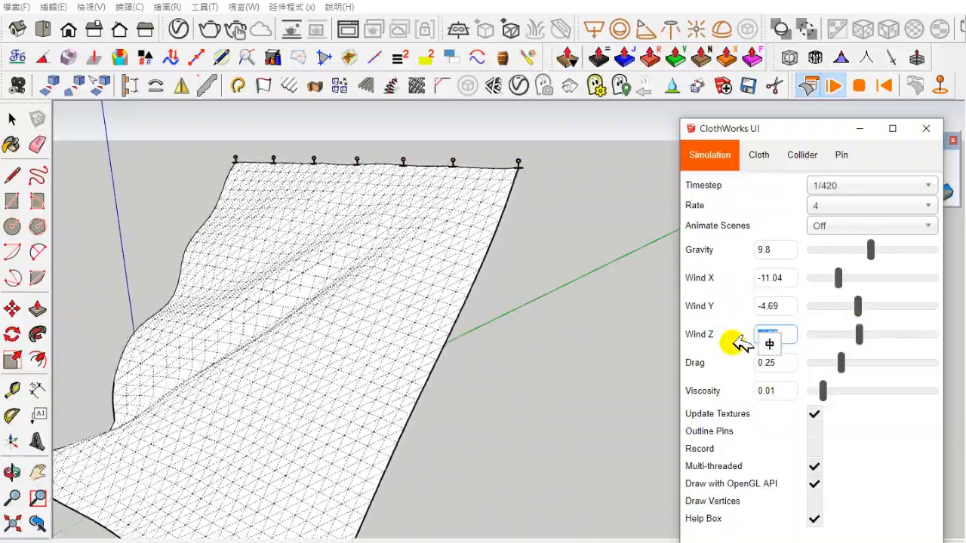
pyautogui.write('0')
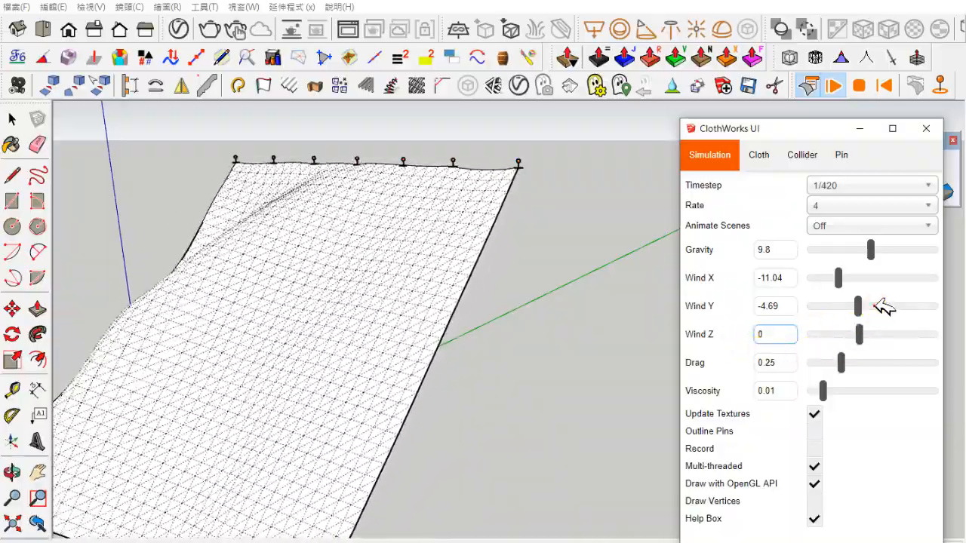
pyautogui.click(873, 307)
pyautogui.click(847, 277)
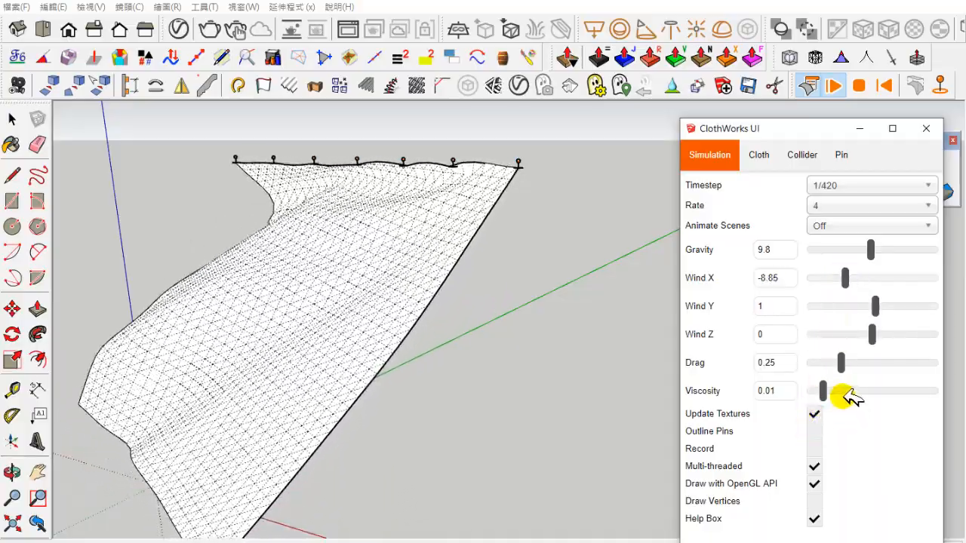
# Set Viscosity to 0.037 and Drag to 0.36, and pull the running cloth by its mesh
pyautogui.moveTo(845, 391); pyautogui.dragTo(858, 389)
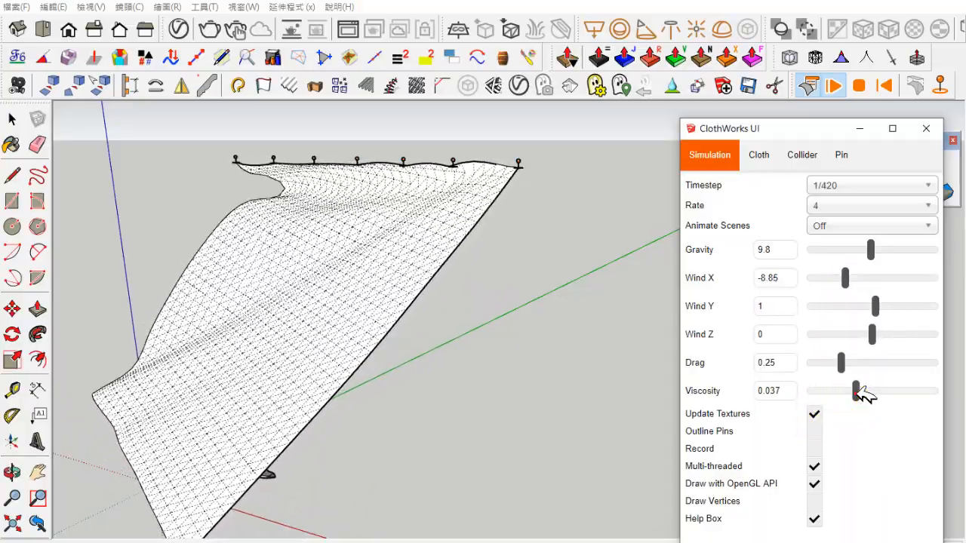
pyautogui.moveTo(290, 339); pyautogui.dragTo(491, 374)
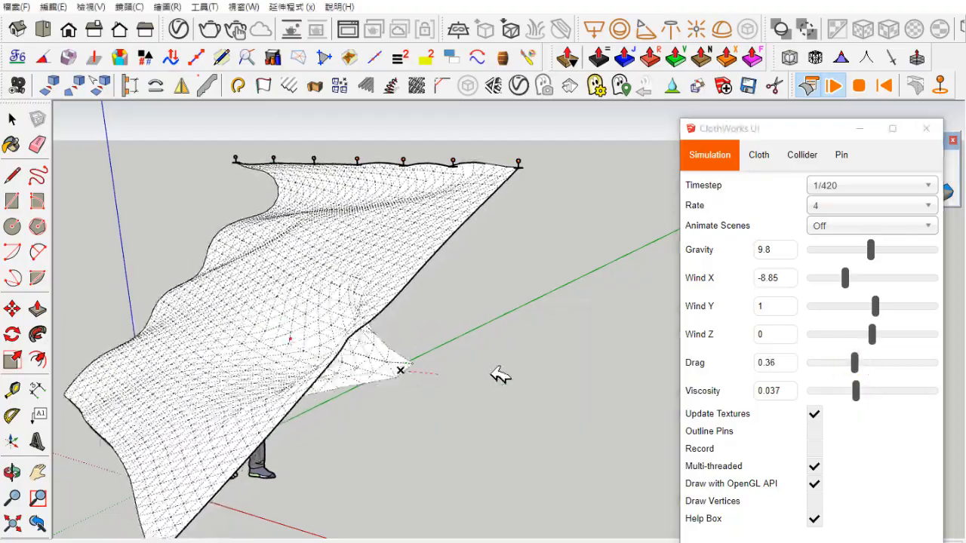
pyautogui.moveTo(285, 325); pyautogui.dragTo(287, 370)
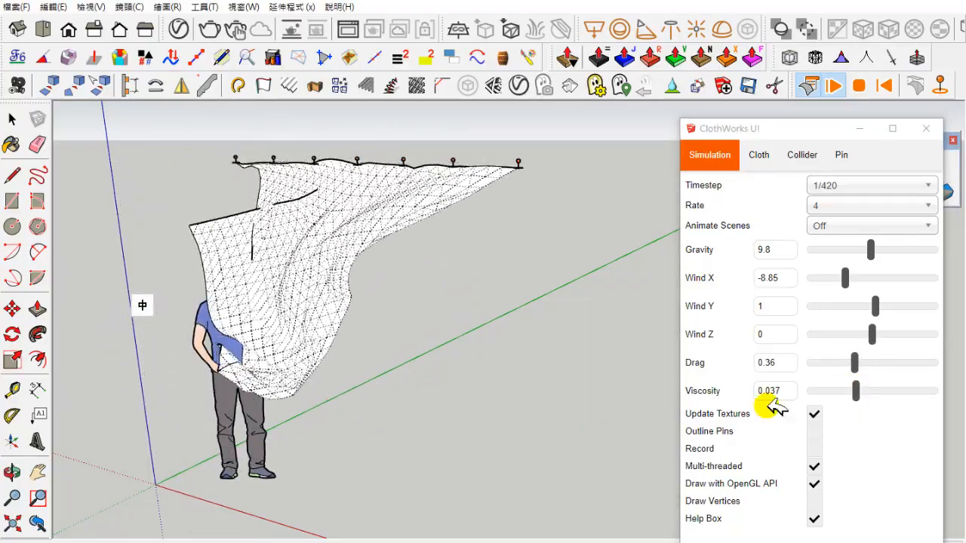
# Set Viscosity to 0.007 and Wind X, Y and Z to -4.69, -2.94 and -1.19, pull the cloth again and stop the simulation
pyautogui.click(819, 391)
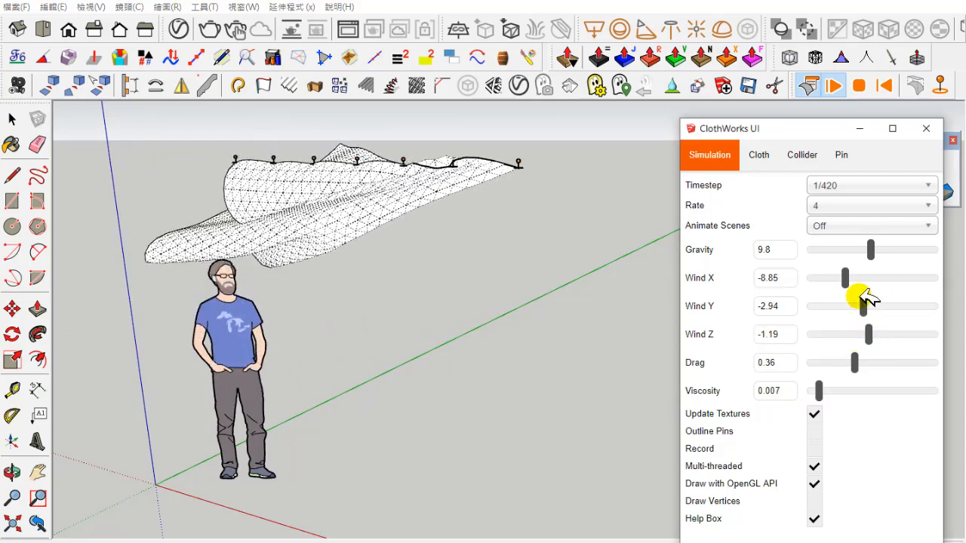
pyautogui.moveTo(846, 278); pyautogui.dragTo(858, 279)
pyautogui.moveTo(282, 244)
pyautogui.mouseDown()
pyautogui.moveTo(474, 411)
pyautogui.moveTo(416, 403)
pyautogui.moveTo(340, 370)
pyautogui.moveTo(231, 293)
pyautogui.mouseUp()
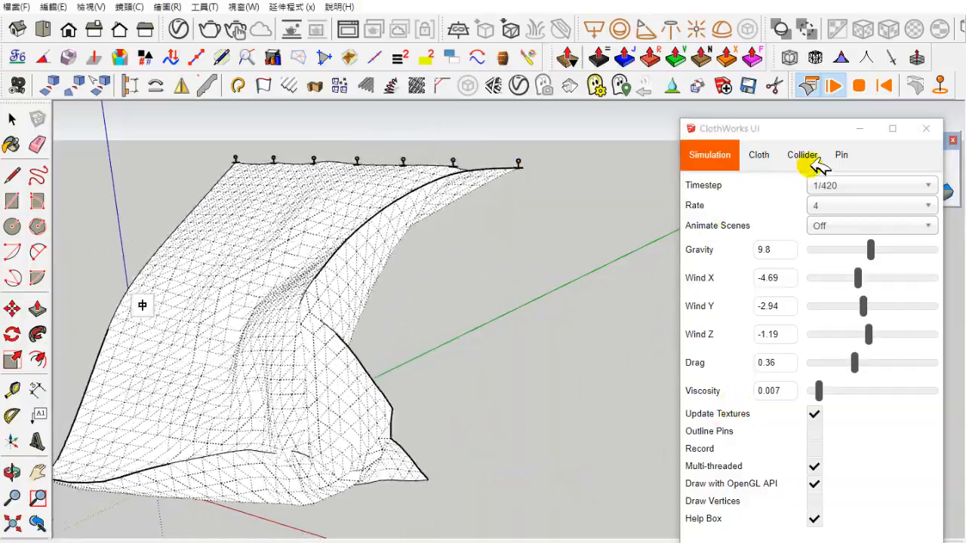
pyautogui.click(859, 86)
# Paint the back of the curtain mesh with Textile_Striped_Gray so its stripes run continuously, and start visual editing of the texture
pyautogui.scroll(-2, 596, 287)
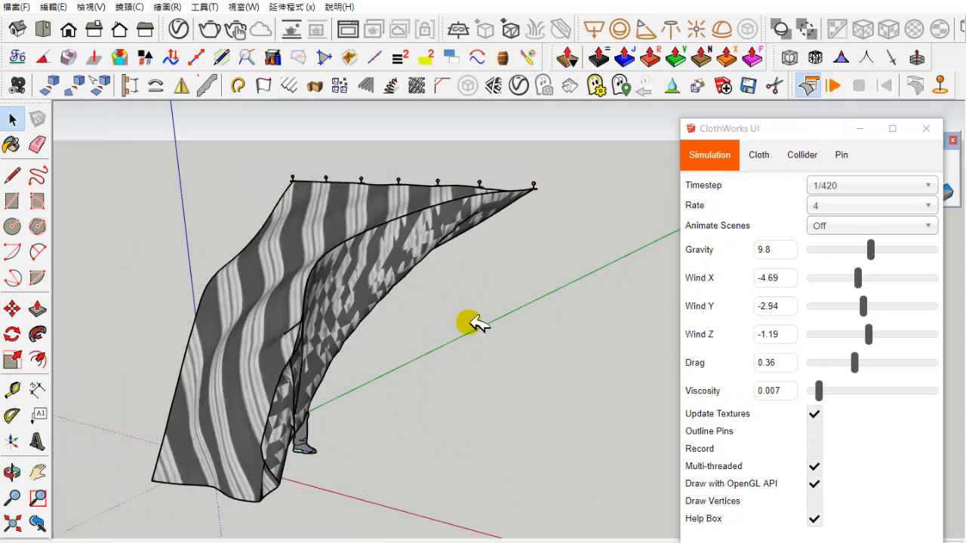
pyautogui.click(13, 473)
pyautogui.moveTo(491, 301); pyautogui.dragTo(144, 313)
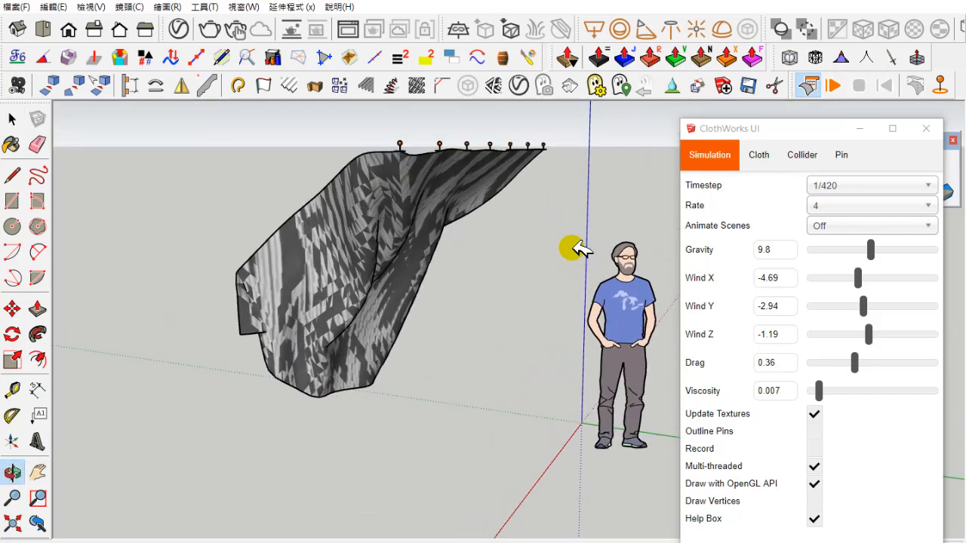
pyautogui.moveTo(573, 243); pyautogui.dragTo(448, 242)
pyautogui.click(12, 118)
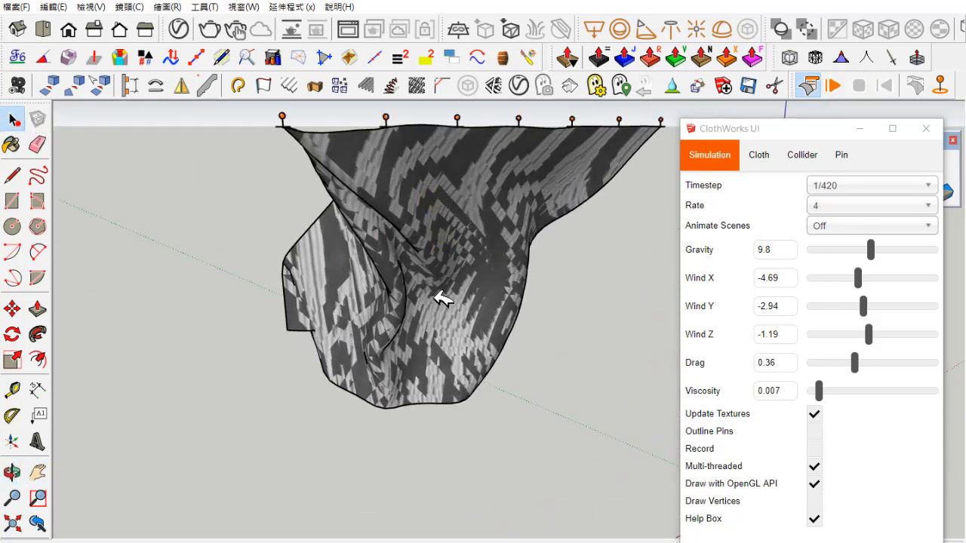
pyautogui.click(446, 301)
pyautogui.click(455, 289)
pyautogui.click(550, 64)
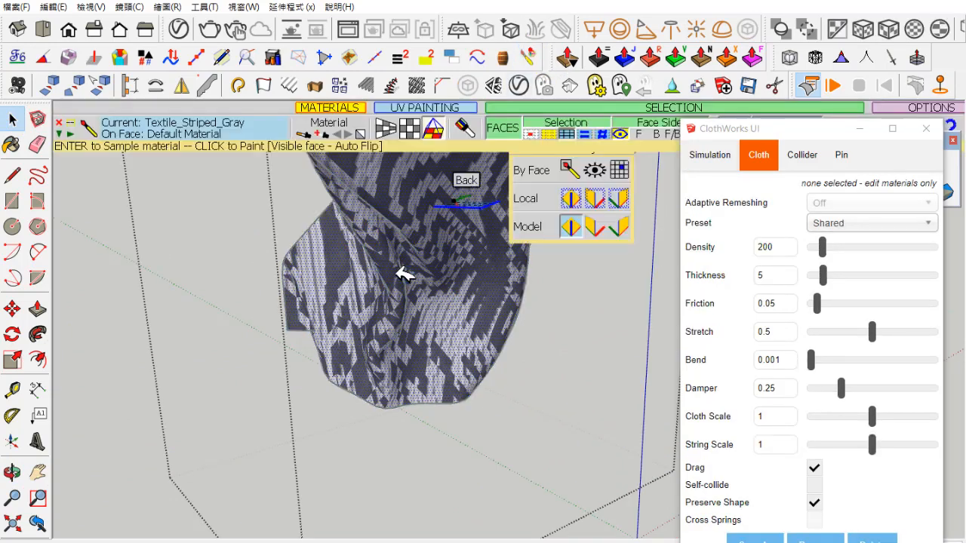
pyautogui.click(457, 285)
pyautogui.click(451, 269)
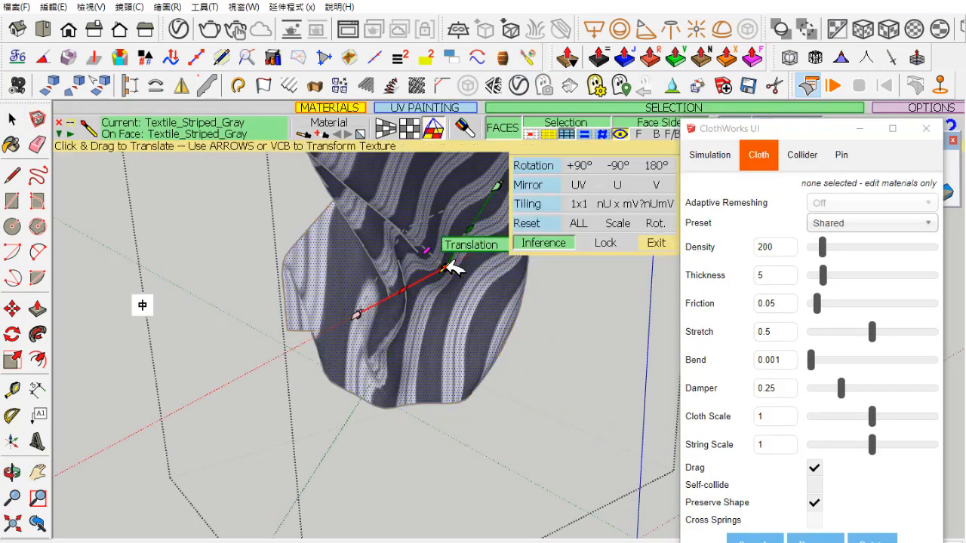
# Rotate and reapply the striped texture on the curtain's back, check both sides and leave the cloth group
pyautogui.click(448, 220)
pyautogui.click(444, 219)
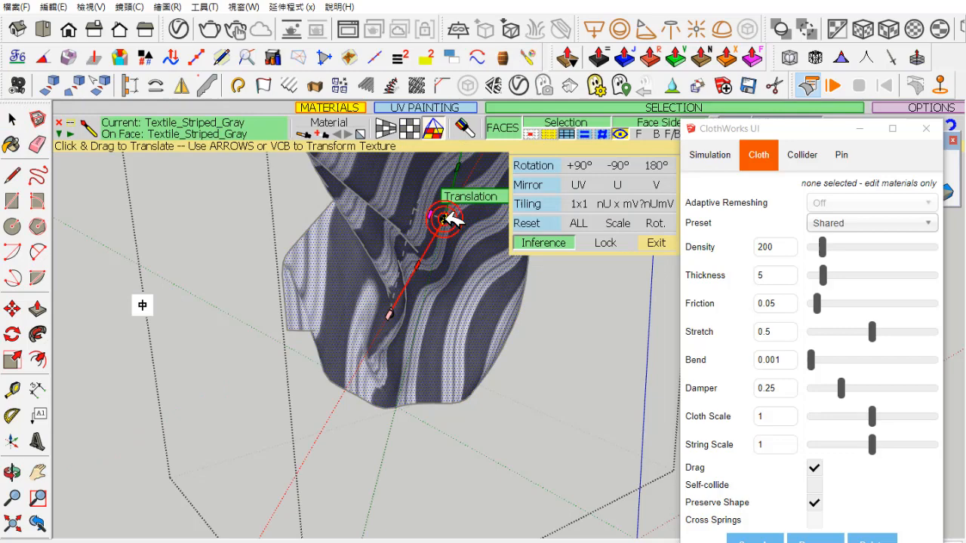
pyautogui.click(410, 129)
pyautogui.click(441, 214)
pyautogui.click(406, 300)
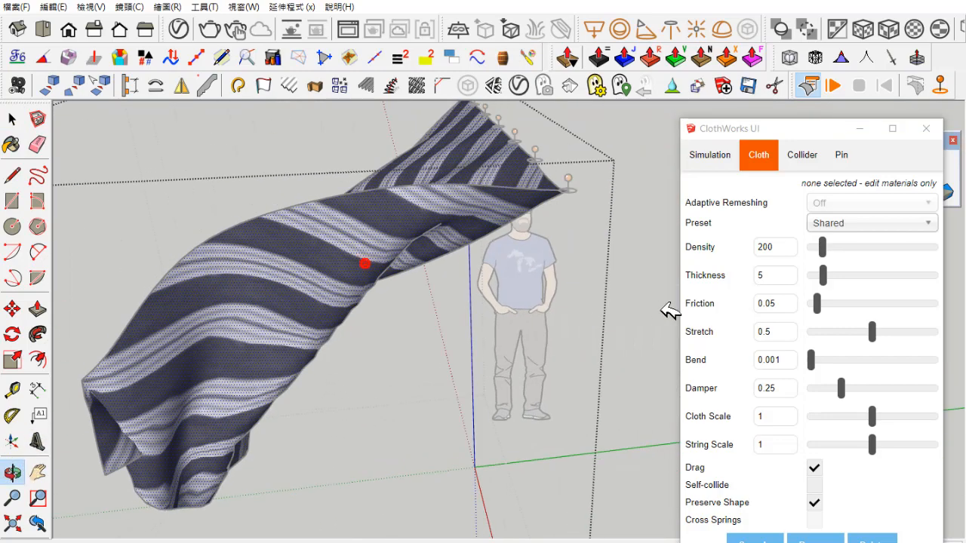
pyautogui.moveTo(668, 312); pyautogui.dragTo(491, 313)
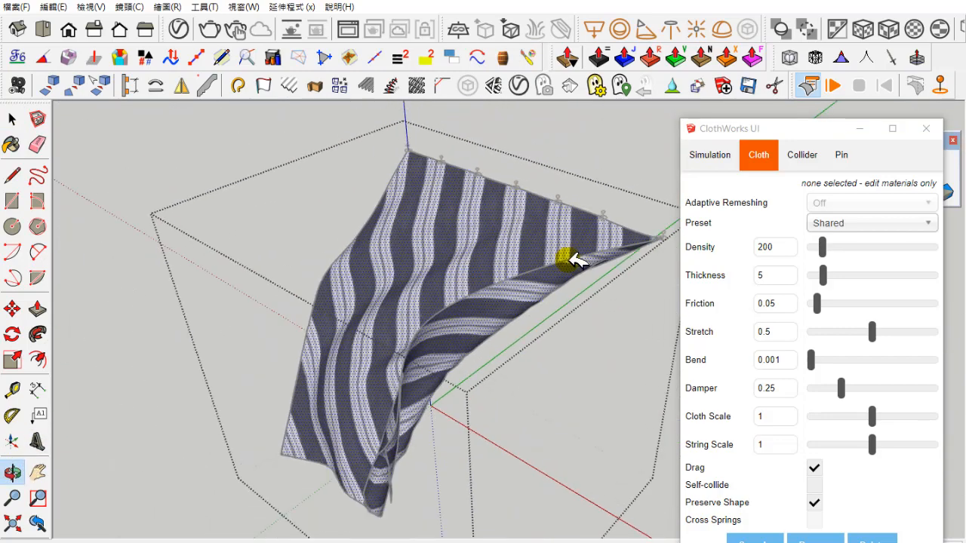
pyautogui.moveTo(571, 259); pyautogui.dragTo(562, 316)
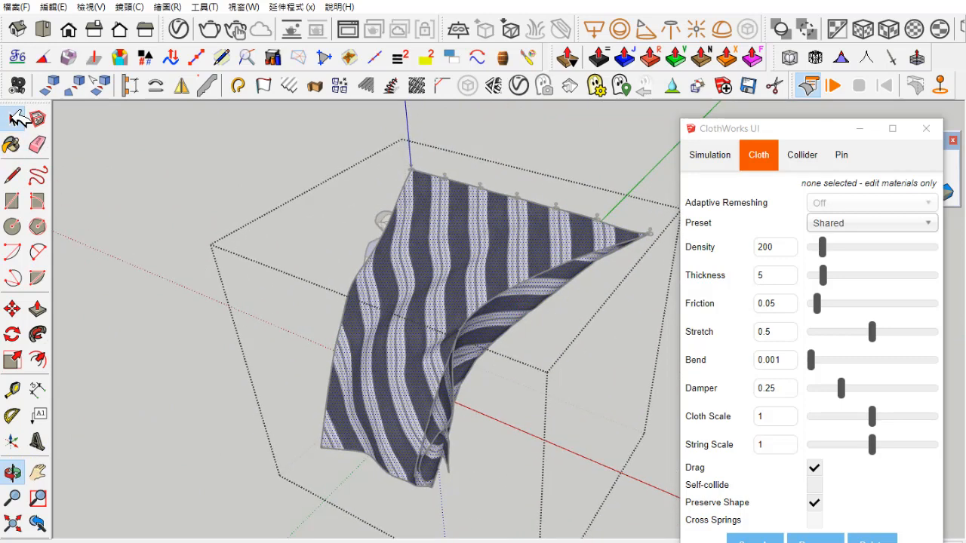
pyautogui.click(12, 119)
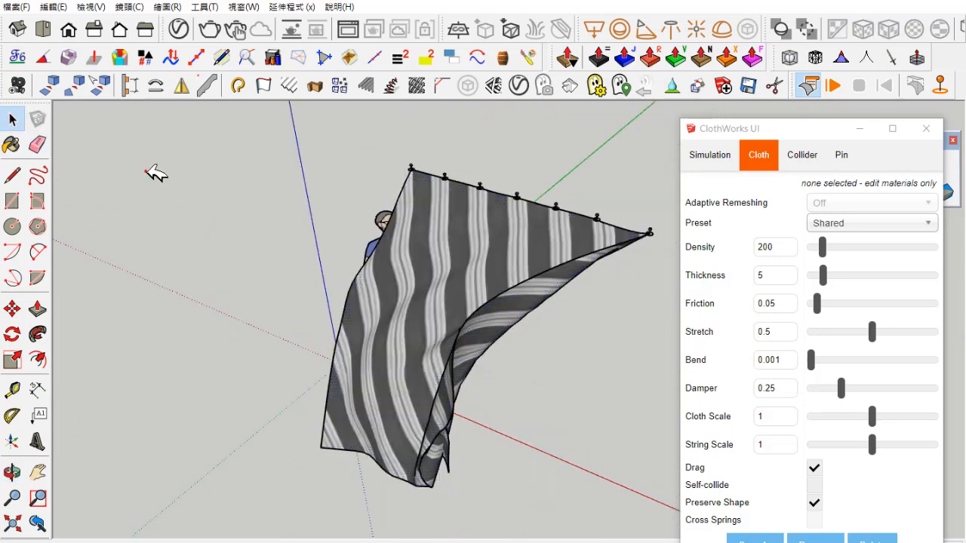
pyautogui.click(282, 166)
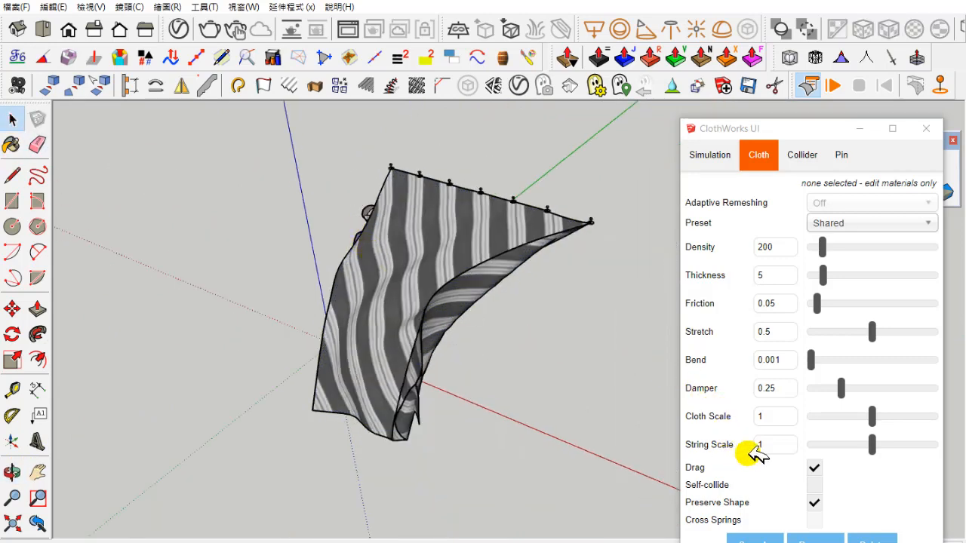
# Restart the simulation and set Wind X to -0.75 and Wind Y to 4.94
pyautogui.click(835, 85)
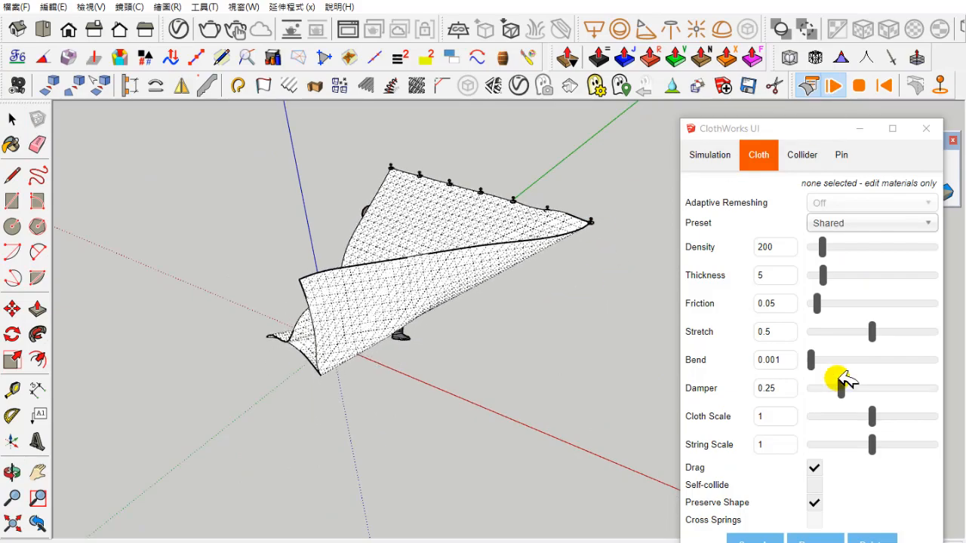
pyautogui.click(730, 154)
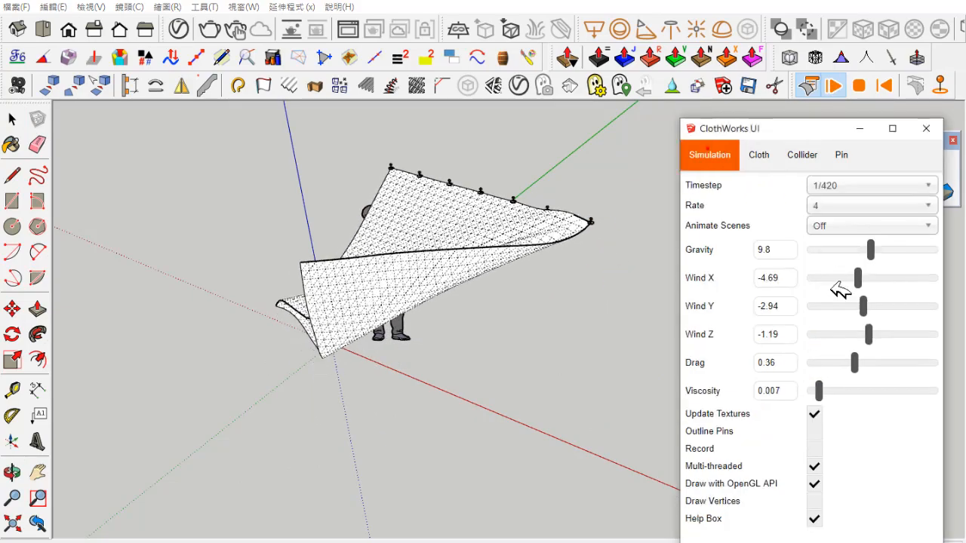
pyautogui.moveTo(854, 310); pyautogui.dragTo(878, 307)
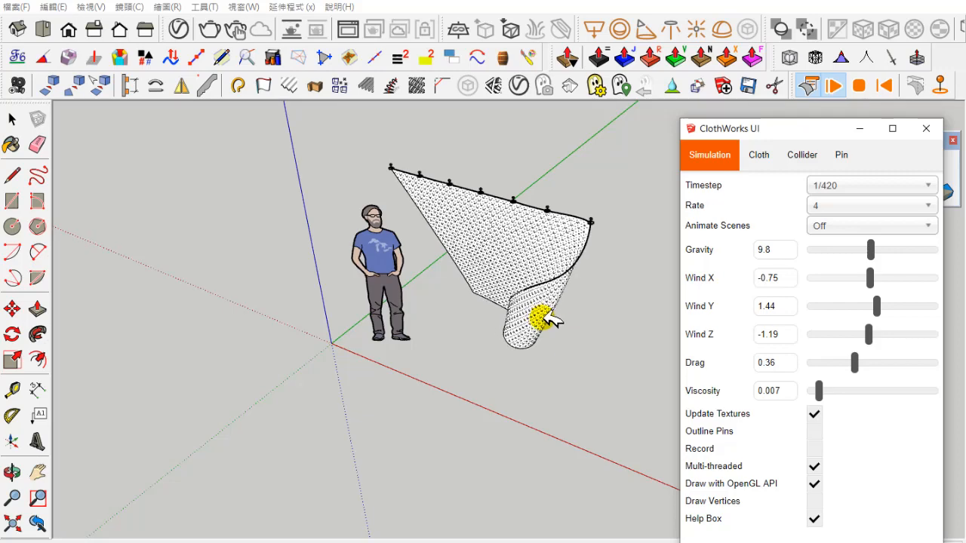
pyautogui.moveTo(883, 313); pyautogui.dragTo(893, 309)
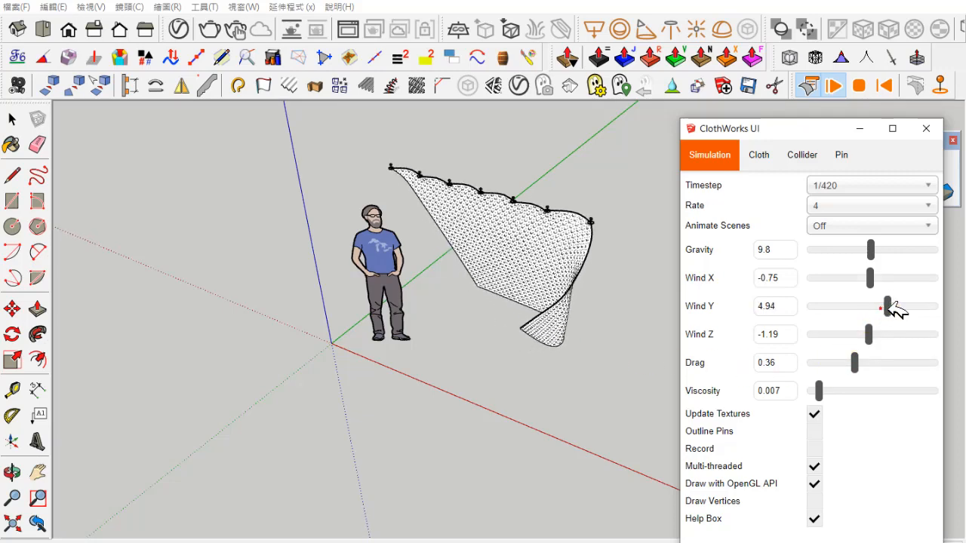
# Swing the wind across the curtain by setting Wind X to -9.29, Wind Y to -0.31 and finally Wind X to -5.13
pyautogui.moveTo(870, 278); pyautogui.dragTo(860, 286)
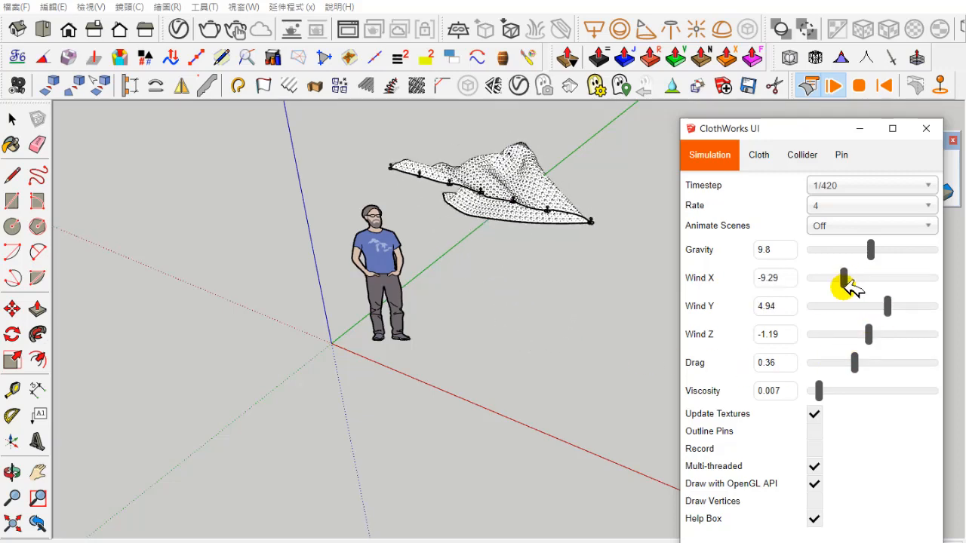
pyautogui.click(467, 215)
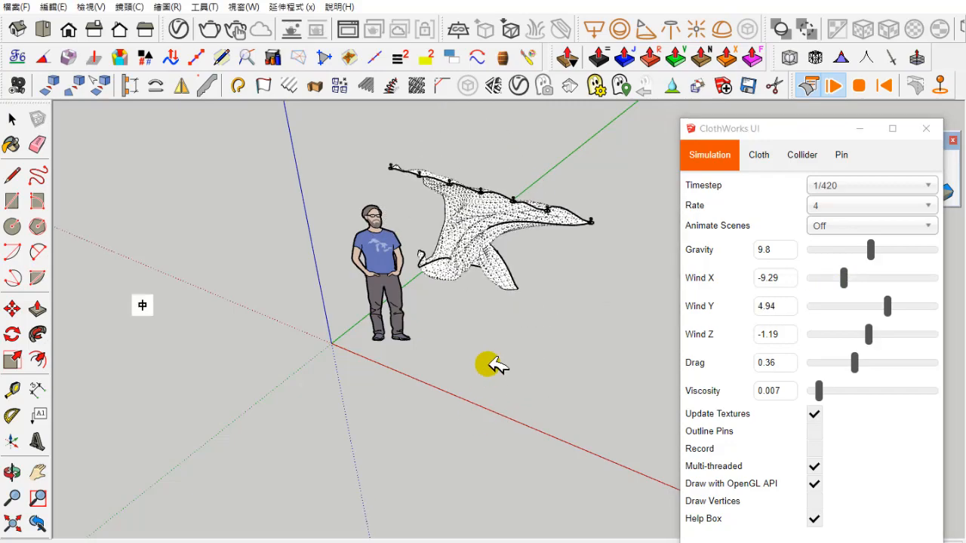
pyautogui.moveTo(888, 315); pyautogui.dragTo(873, 305)
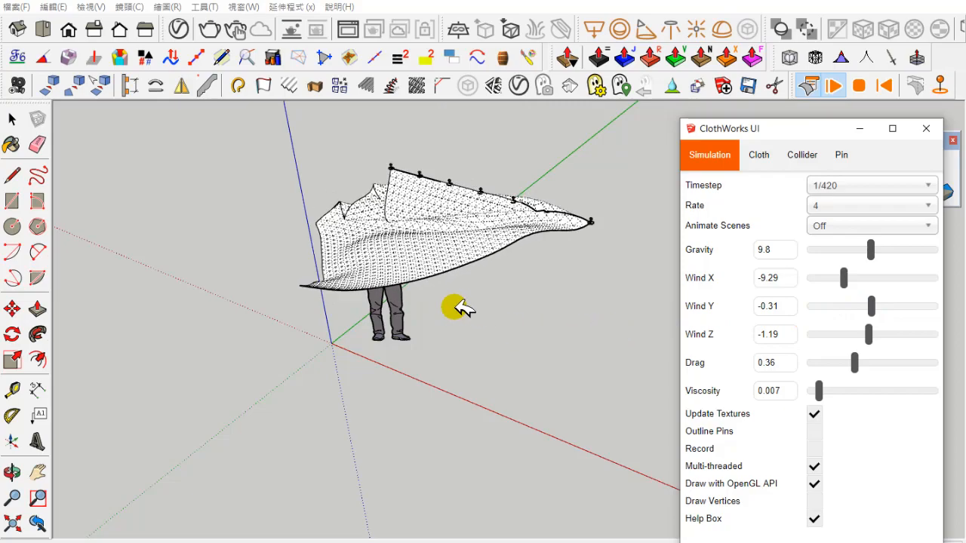
pyautogui.scroll(2, 403, 200)
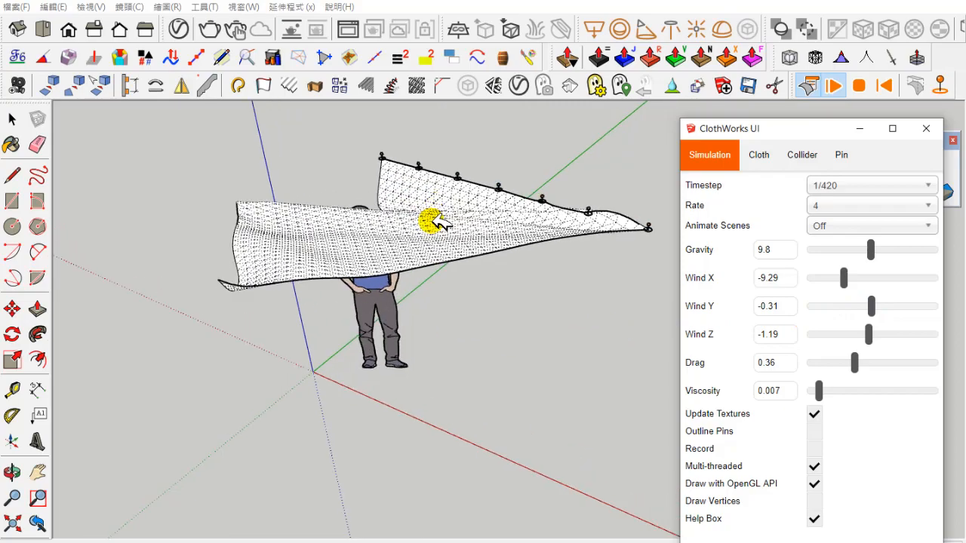
pyautogui.click(856, 277)
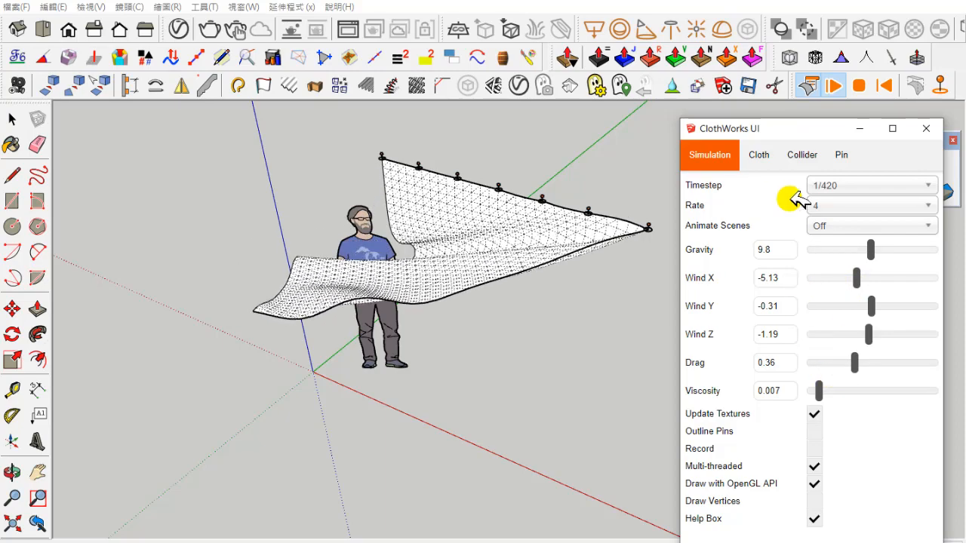
# Pull the cloth, reduce the wind to Wind X -0.31 and Wind Z 0, and turn off Update Textures
pyautogui.click(759, 155)
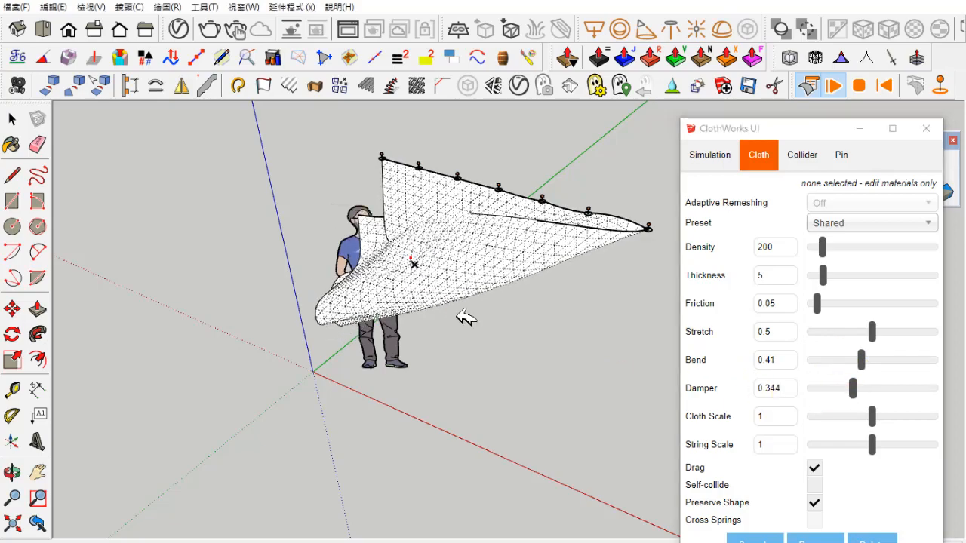
pyautogui.moveTo(463, 319); pyautogui.dragTo(582, 464)
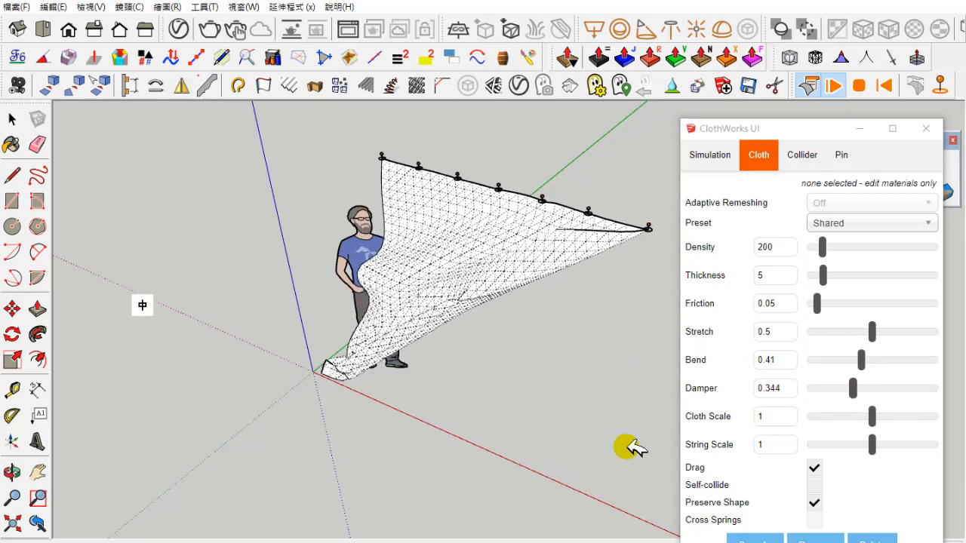
pyautogui.click(710, 155)
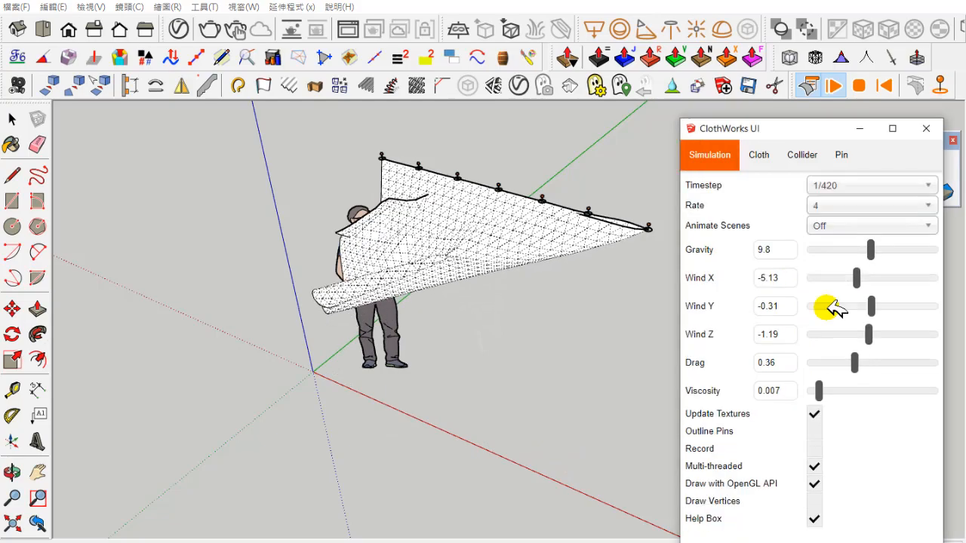
pyautogui.moveTo(856, 277); pyautogui.dragTo(870, 278)
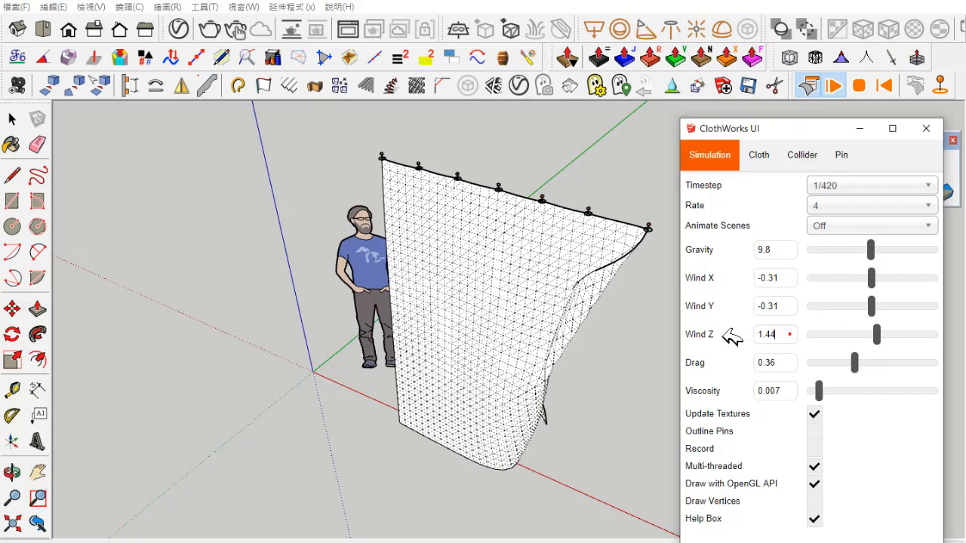
pyautogui.write('0')
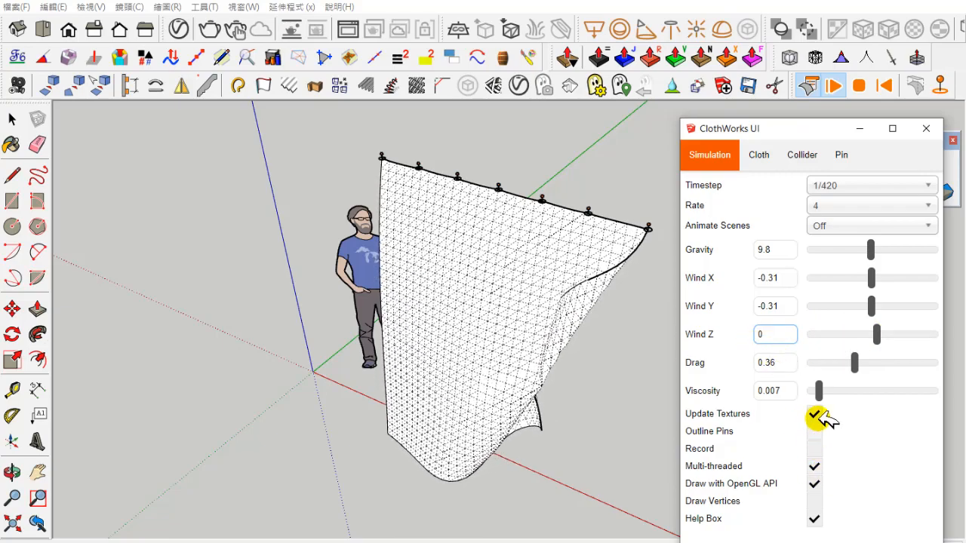
# Disable Drag for the cloth and pull the curtain with Self-collide turned on, and again with it turned off
pyautogui.click(758, 156)
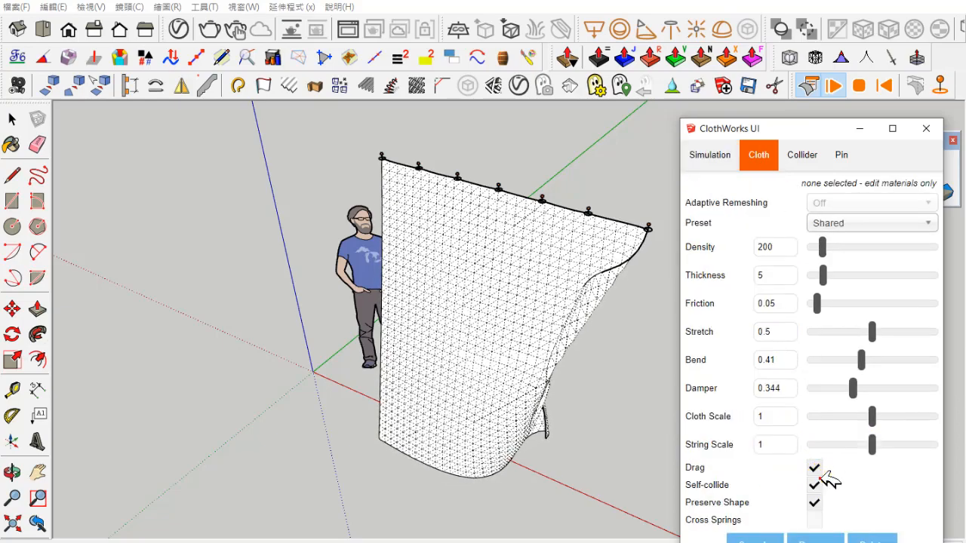
pyautogui.moveTo(836, 130); pyautogui.dragTo(826, 49)
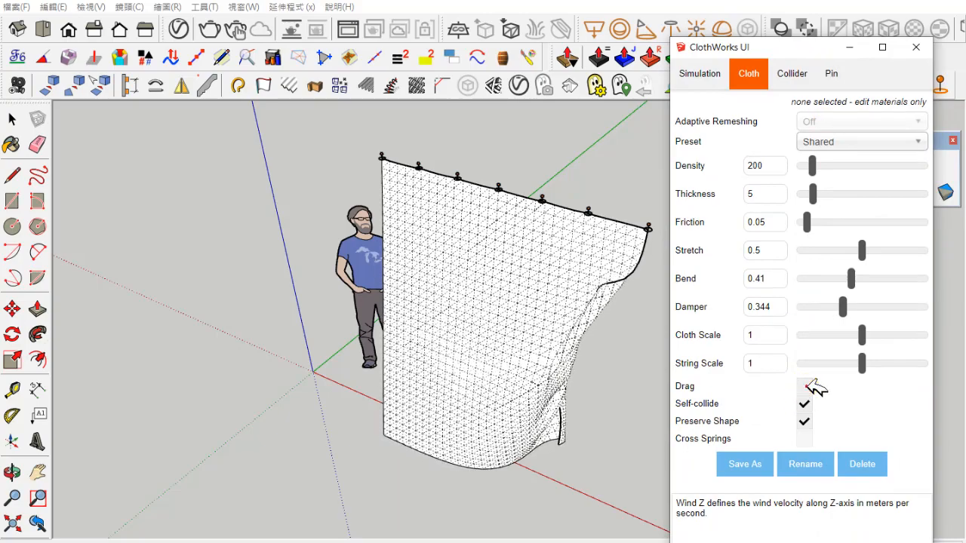
pyautogui.click(617, 355)
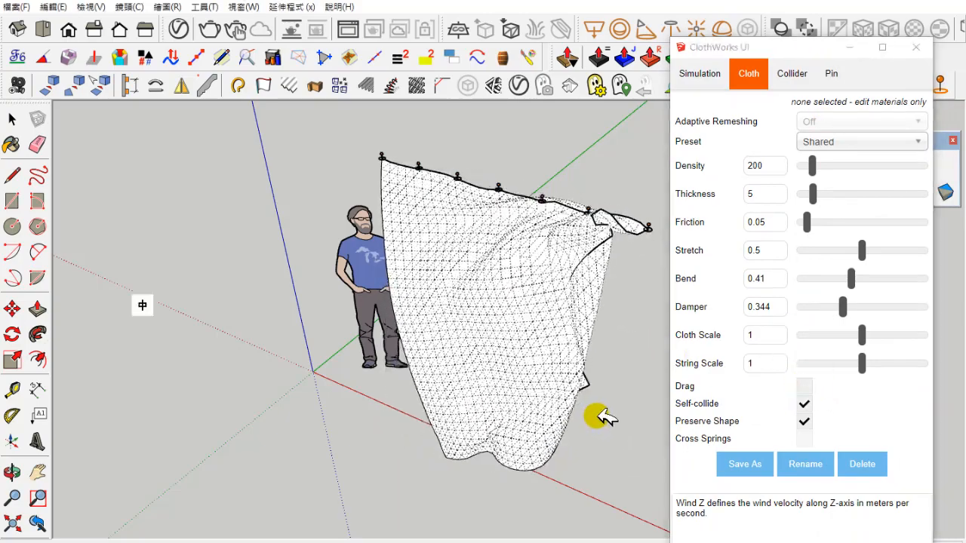
pyautogui.click(801, 407)
pyautogui.moveTo(532, 388); pyautogui.dragTo(637, 487)
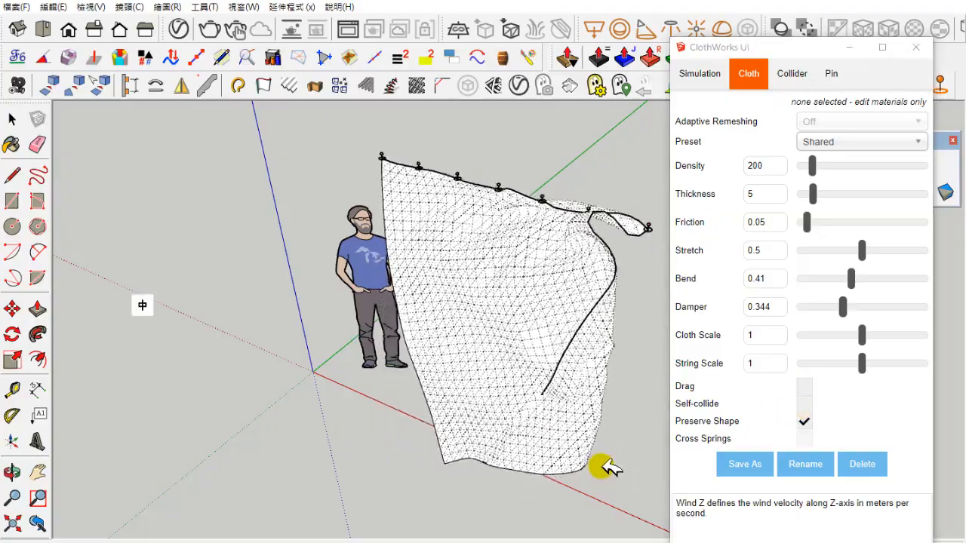
# Blow the curtain the opposite way with Wind X at 4.06 and Wind Y at 6.25, reducing Wind Y to 2.09
pyautogui.moveTo(753, 48); pyautogui.dragTo(768, 129)
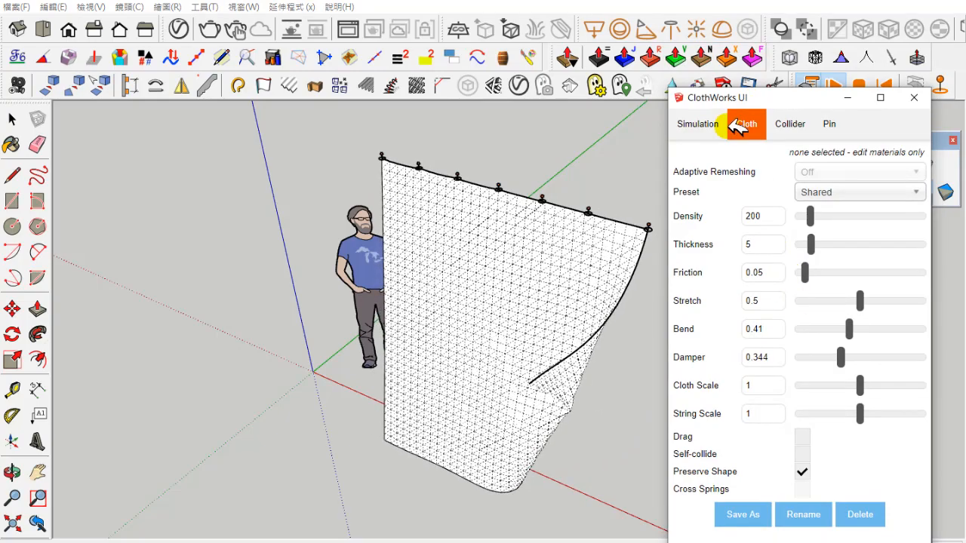
pyautogui.click(706, 125)
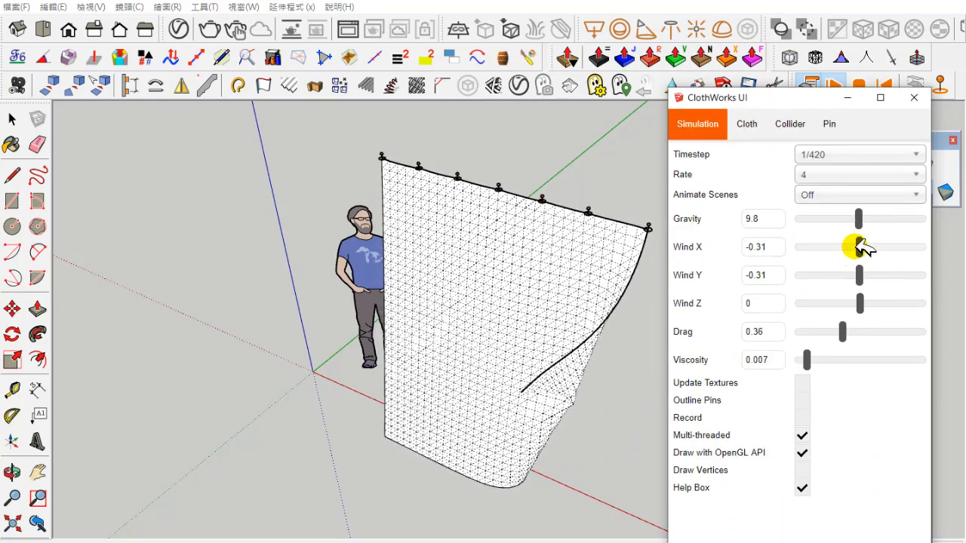
pyautogui.moveTo(864, 275); pyautogui.dragTo(879, 275)
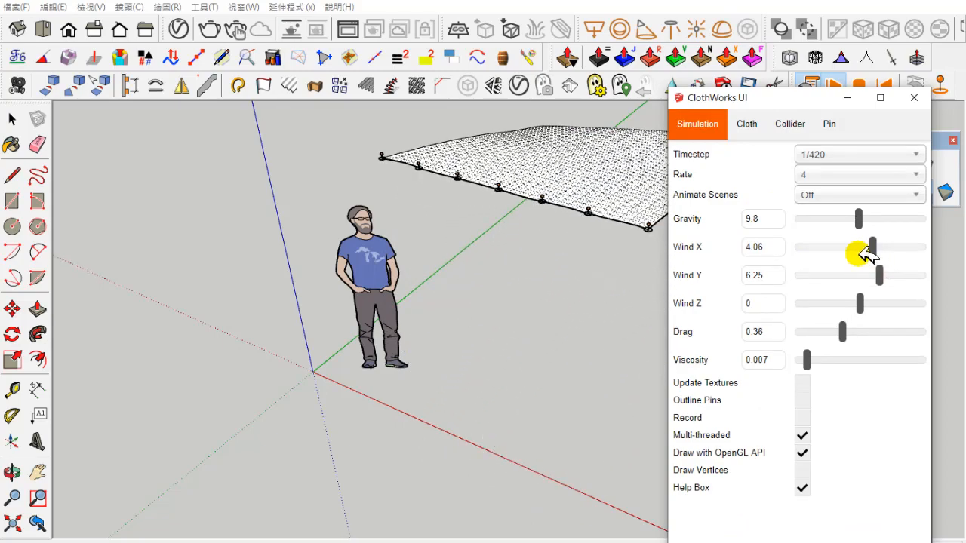
pyautogui.click(868, 273)
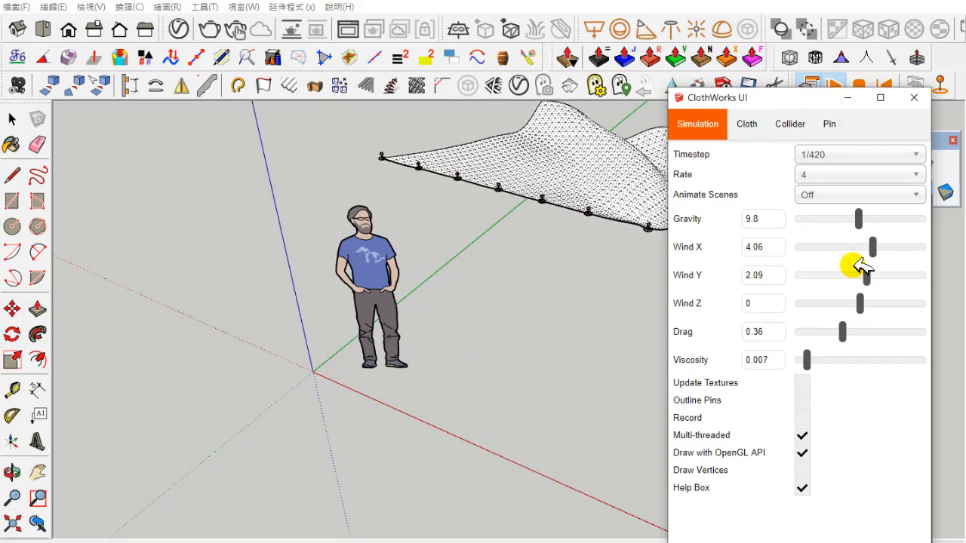
# Set Wind X to -2.94 and Wind Y to -2.07, pull the cloth again and stop the simulation
pyautogui.moveTo(864, 275)
pyautogui.mouseDown()
pyautogui.moveTo(825, 274)
pyautogui.moveTo(845, 279)
pyautogui.moveTo(842, 247)
pyautogui.moveTo(854, 256)
pyautogui.moveTo(853, 276)
pyautogui.mouseUp()
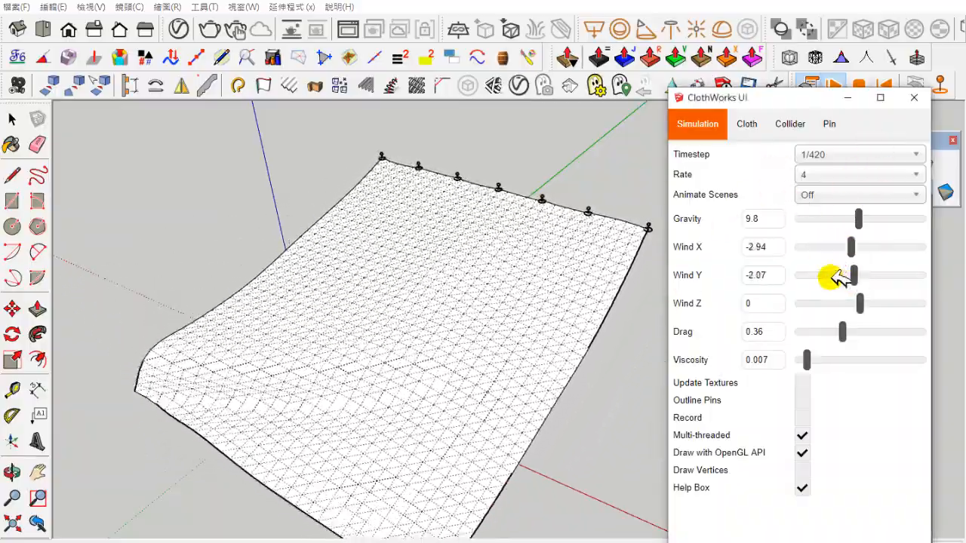
pyautogui.moveTo(650, 304); pyautogui.dragTo(564, 348)
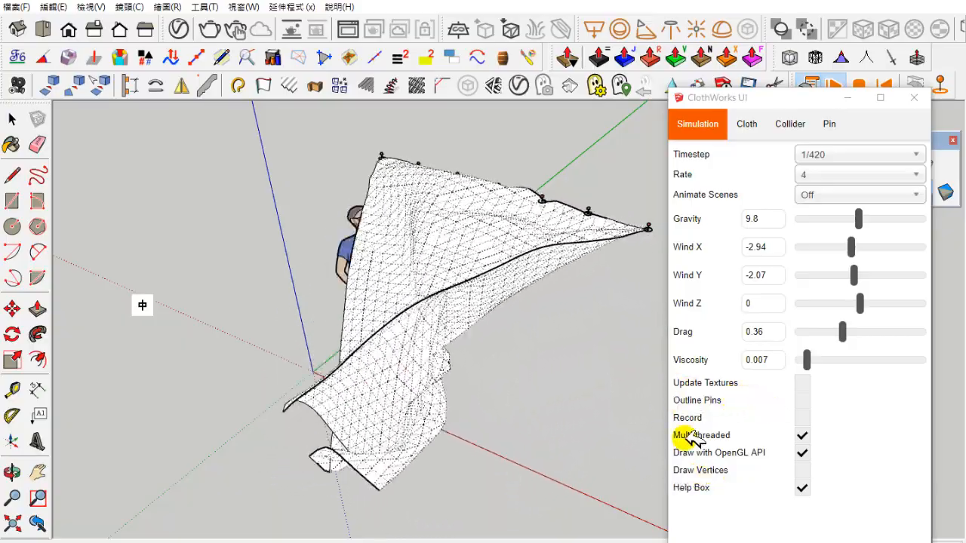
pyautogui.click(859, 84)
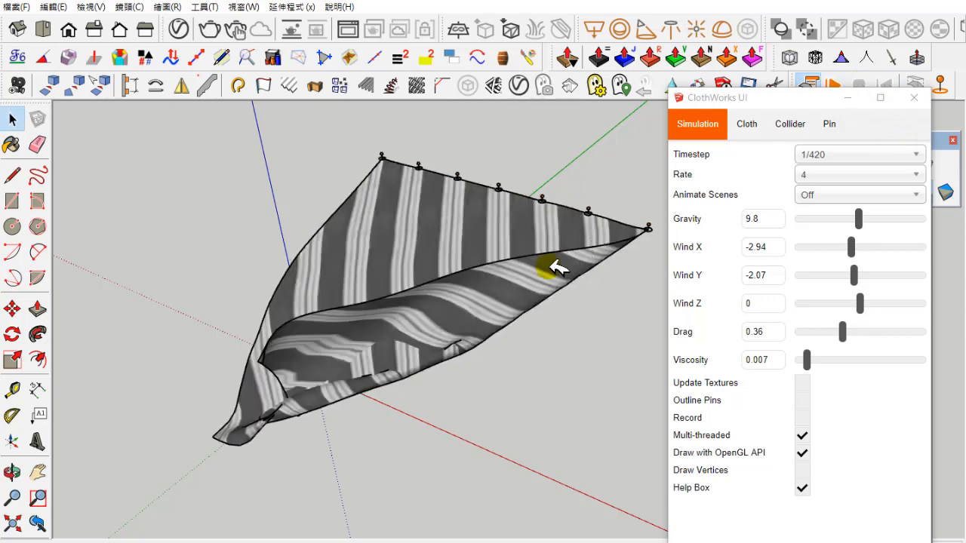
# Inspect the stripes on the folded curtain, re-enable Self-collide for the cloth and restart the simulation
pyautogui.moveTo(519, 320); pyautogui.dragTo(427, 352, button='middle')
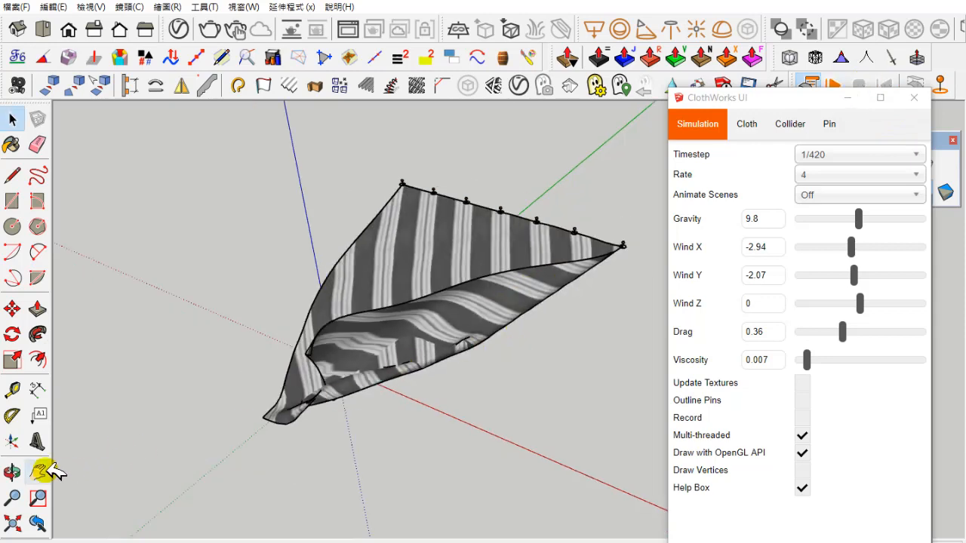
pyautogui.click(12, 473)
pyautogui.moveTo(244, 410); pyautogui.dragTo(358, 294)
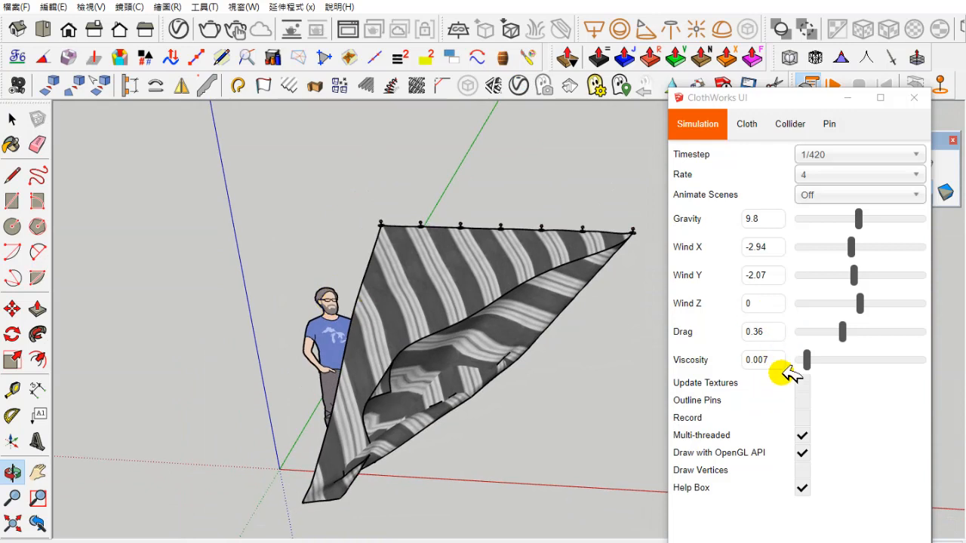
pyautogui.click(747, 123)
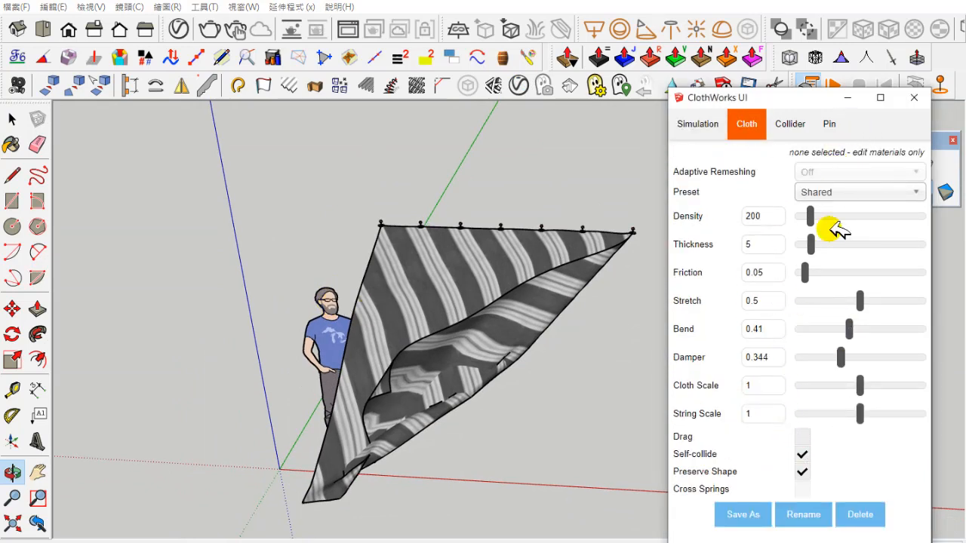
pyautogui.click(833, 84)
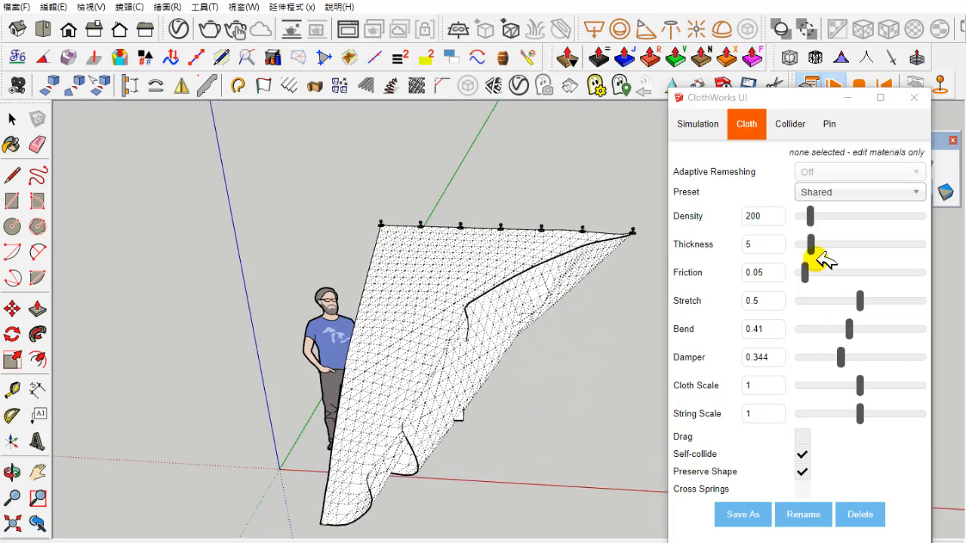
# Set Wind Y to 0.78 and Wind X to 5.59, and stop the simulation once the curtain spreads out
pyautogui.click(717, 126)
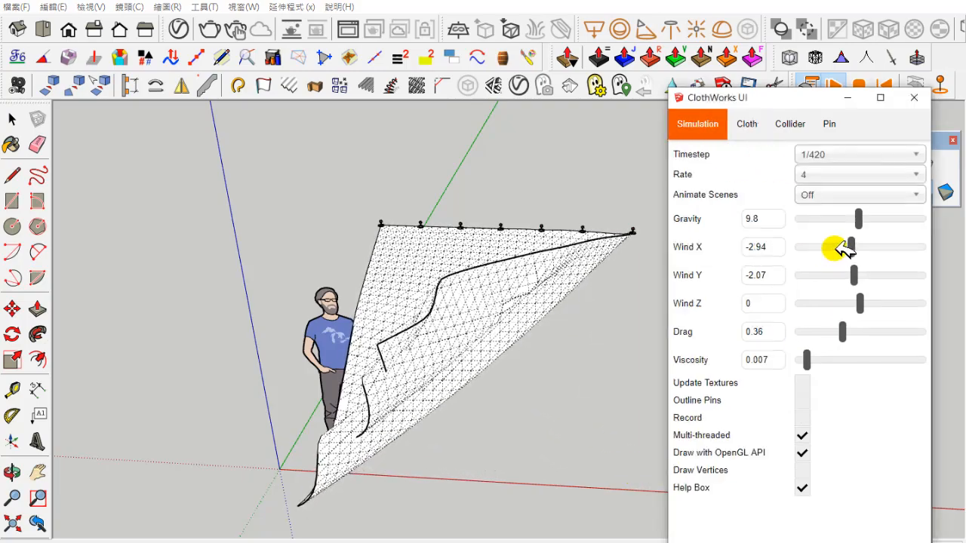
pyautogui.click(845, 276)
pyautogui.click(861, 276)
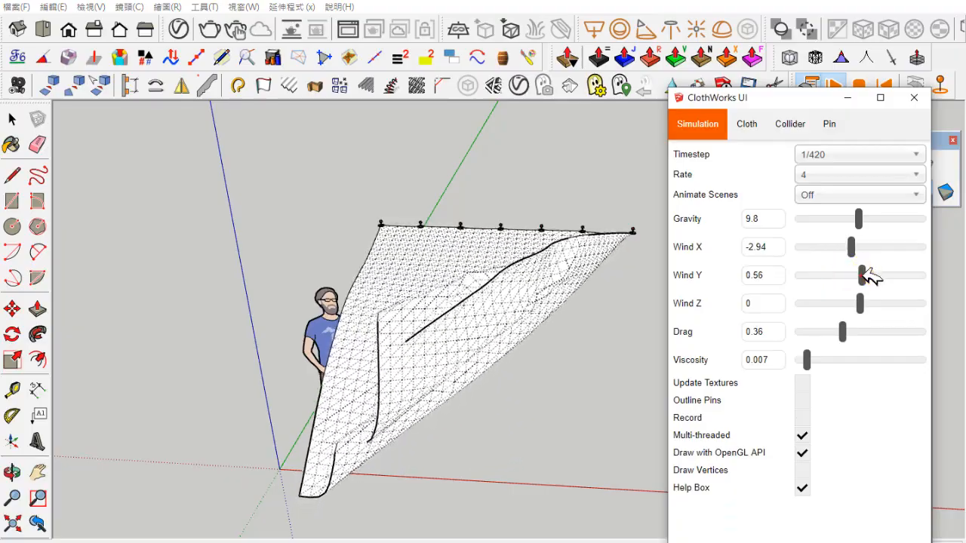
pyautogui.moveTo(862, 247); pyautogui.dragTo(878, 248)
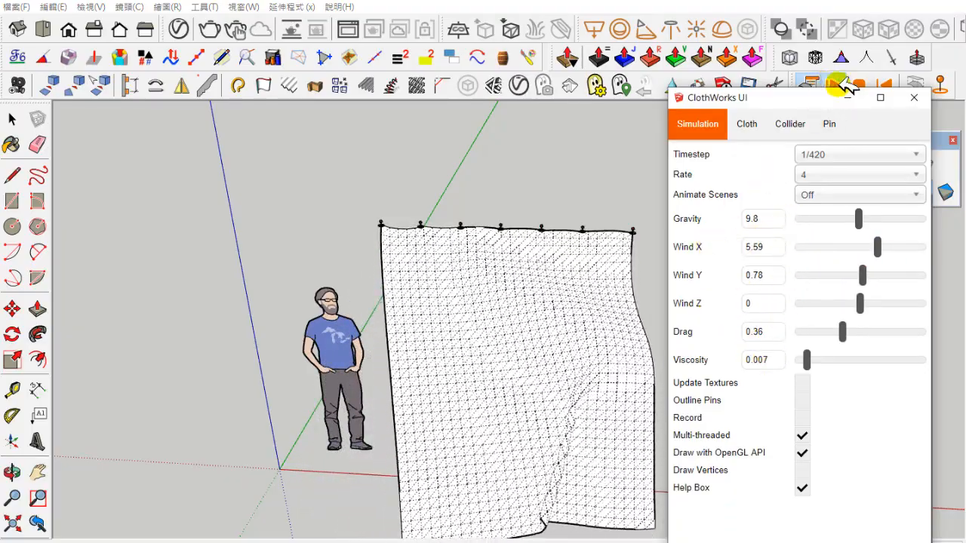
pyautogui.click(845, 84)
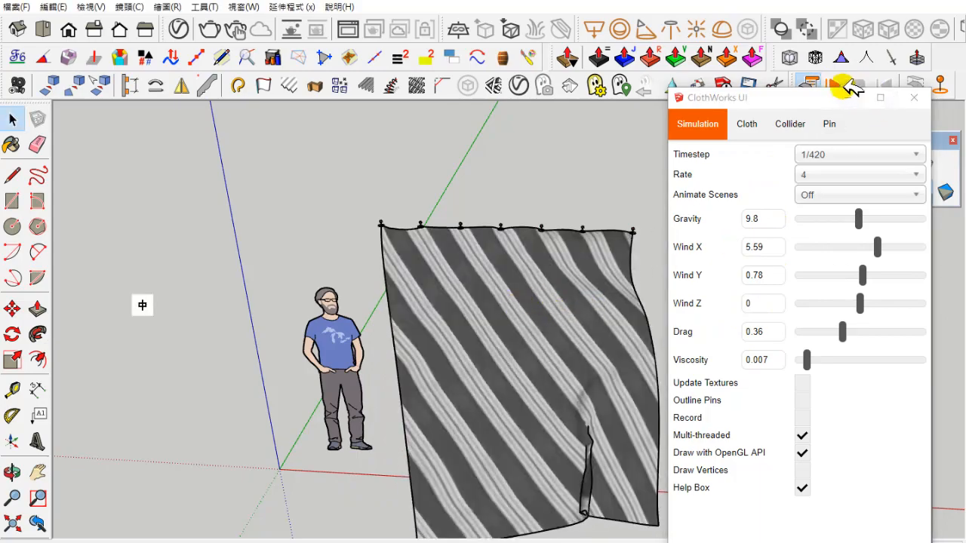
# Restart the simulation, show the cloth settings beside the curtain and pull the cloth sideways away from the figure
pyautogui.click(836, 83)
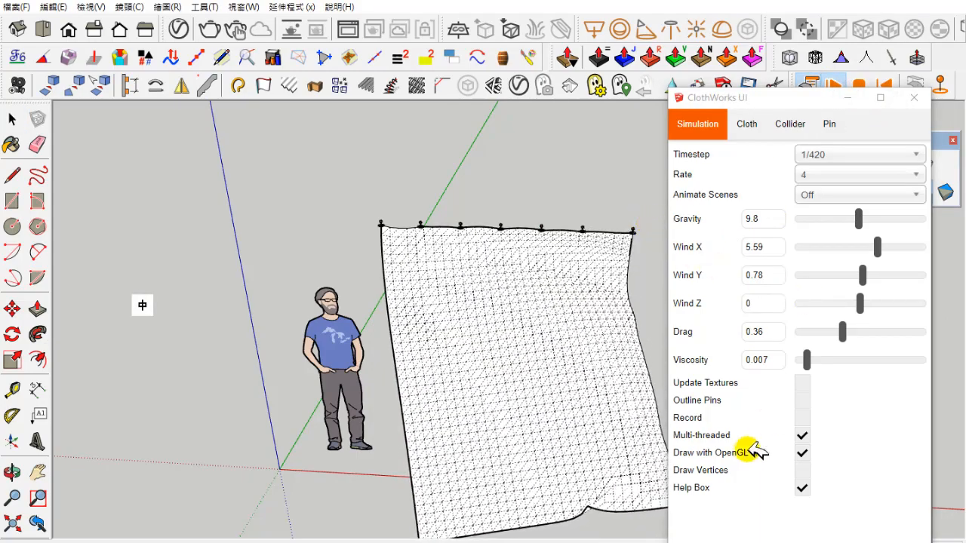
pyautogui.moveTo(796, 96); pyautogui.dragTo(819, 8)
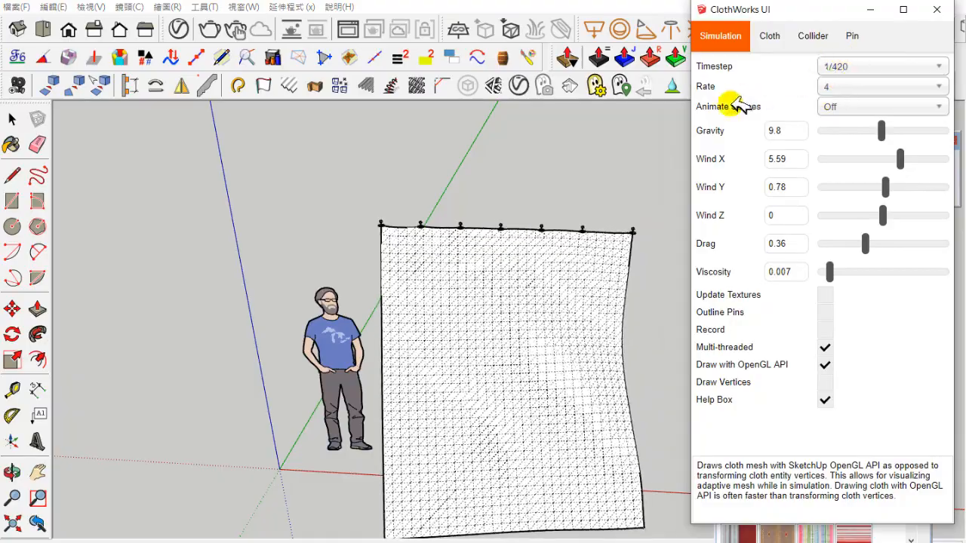
pyautogui.click(771, 39)
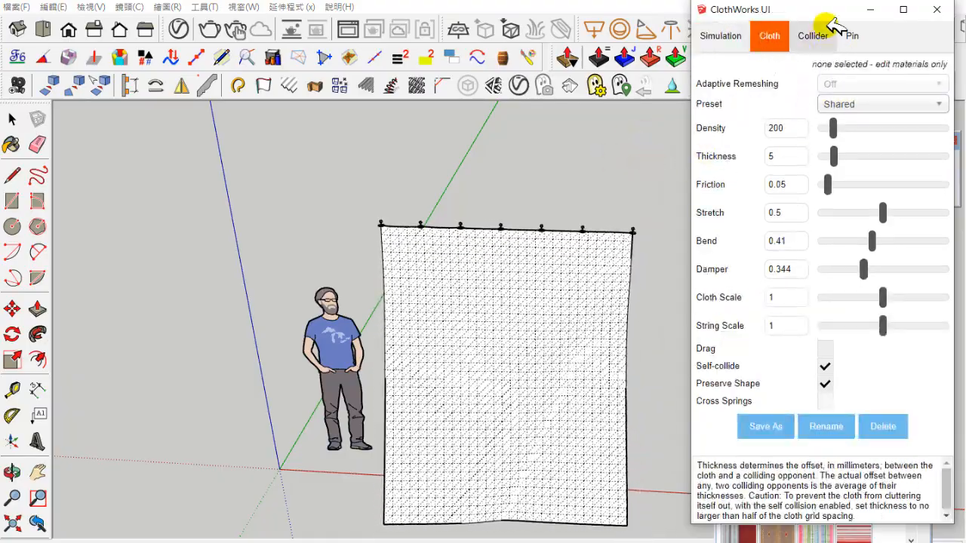
pyautogui.moveTo(577, 385); pyautogui.dragTo(757, 304)
# Reverse the wind on the running simulation by setting Wind Y to -6.22 and Wind X to -4.03
pyautogui.click(726, 37)
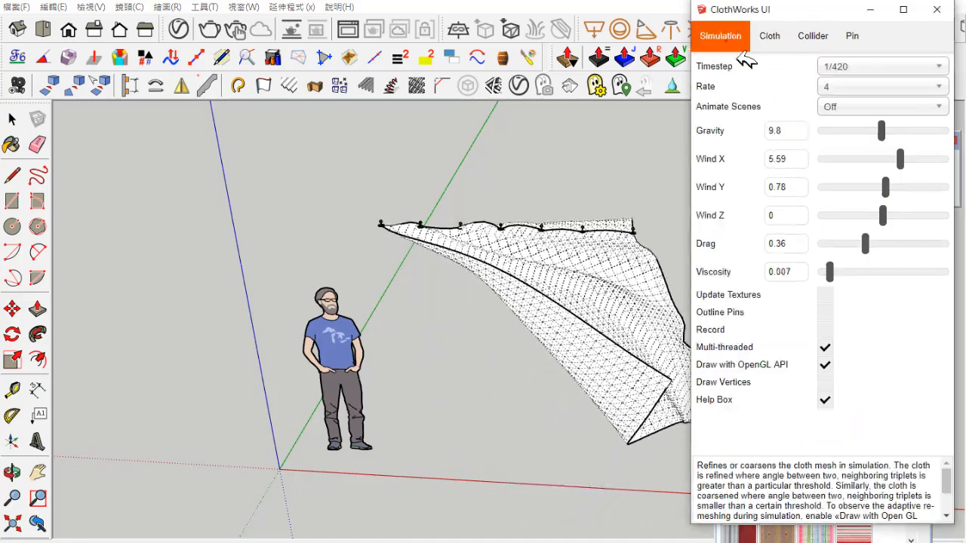
pyautogui.click(864, 187)
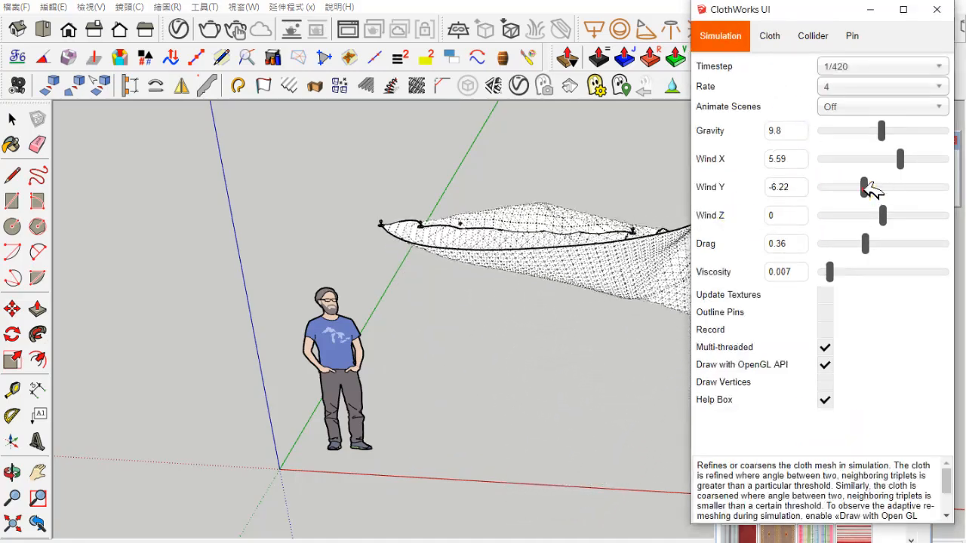
pyautogui.click(872, 159)
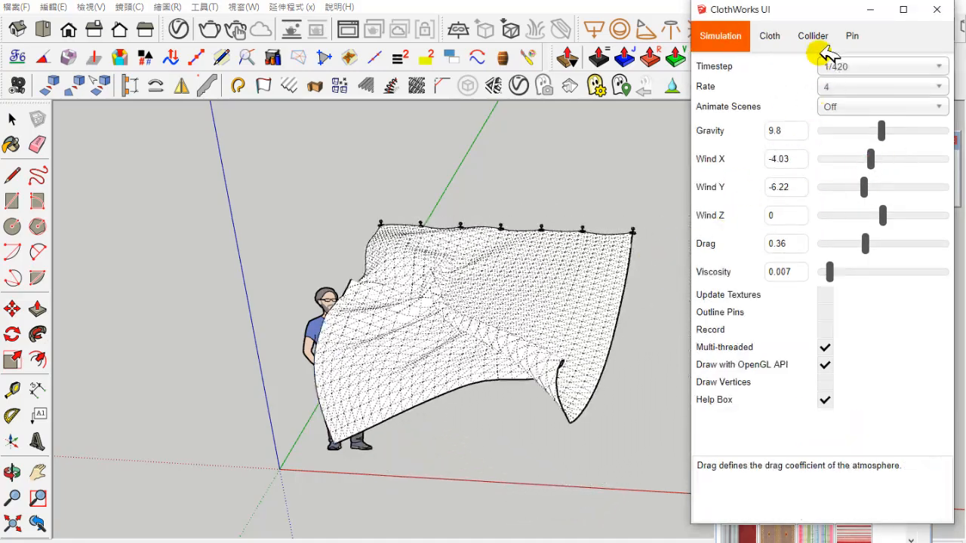
# Adjust the running wind to Wind X -4.69 and Wind Y -4.03, and stop the simulation with the curtain leaning toward the viewer
pyautogui.moveTo(821, 14); pyautogui.dragTo(779, 142)
pyautogui.click(826, 291)
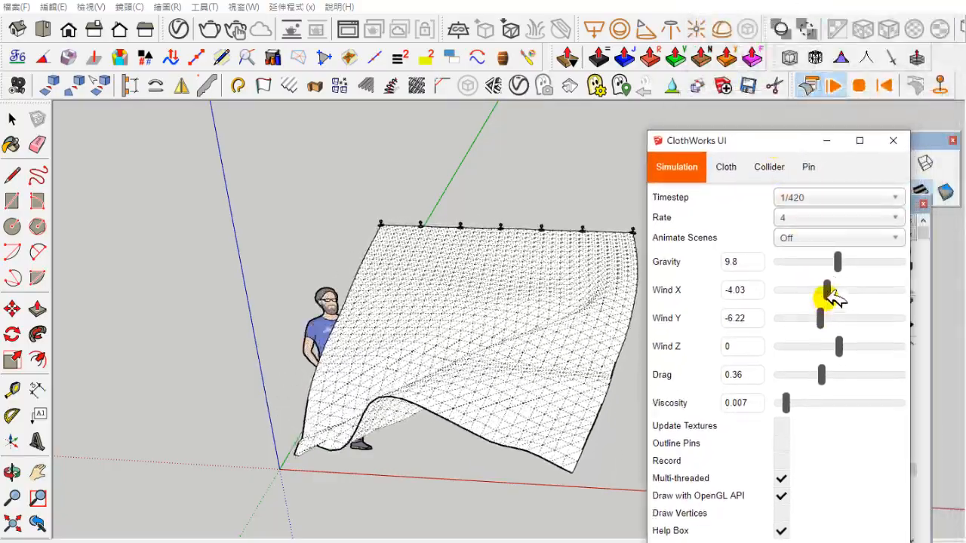
pyautogui.click(826, 317)
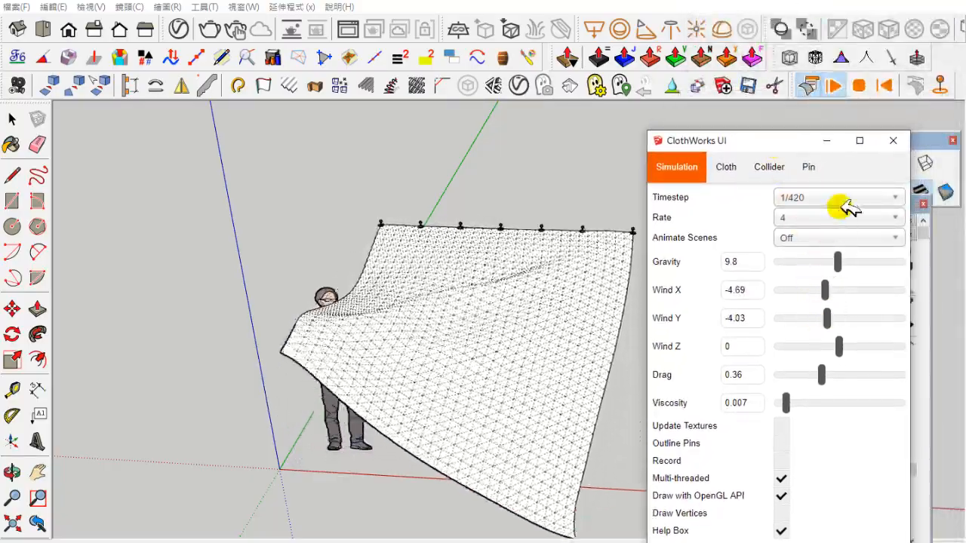
pyautogui.click(859, 85)
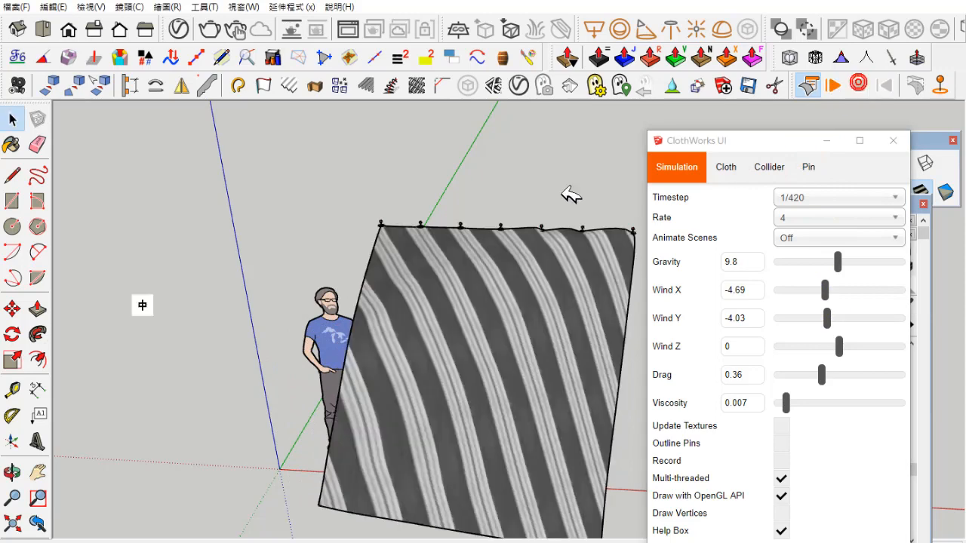
pyautogui.moveTo(646, 252); pyautogui.dragTo(653, 255)
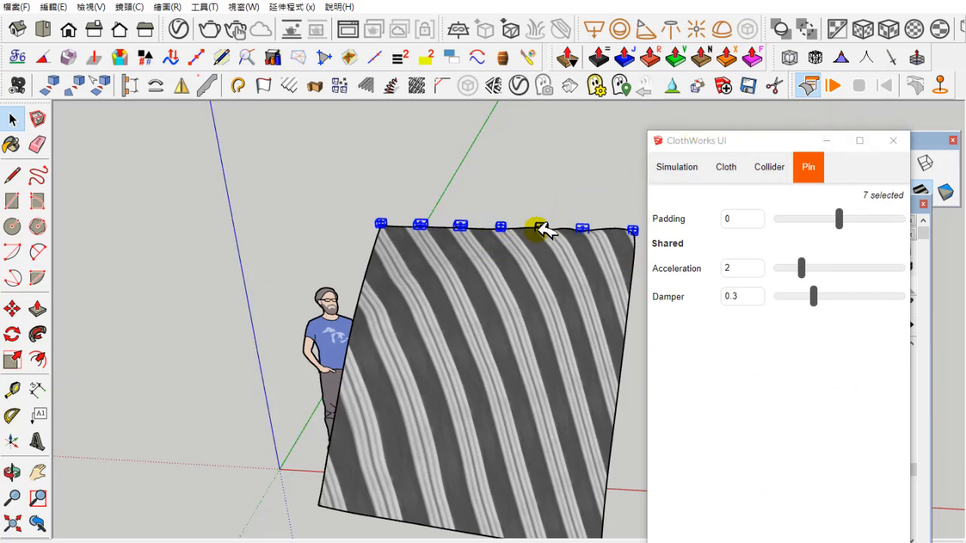
pyautogui.doubleClick(502, 226)
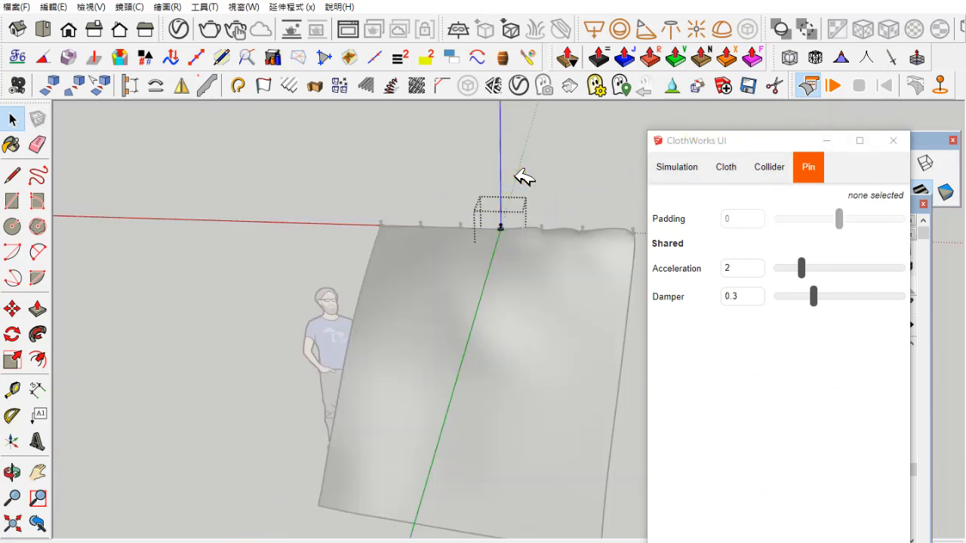
pyautogui.click(516, 175)
pyautogui.moveTo(345, 182); pyautogui.dragTo(655, 255)
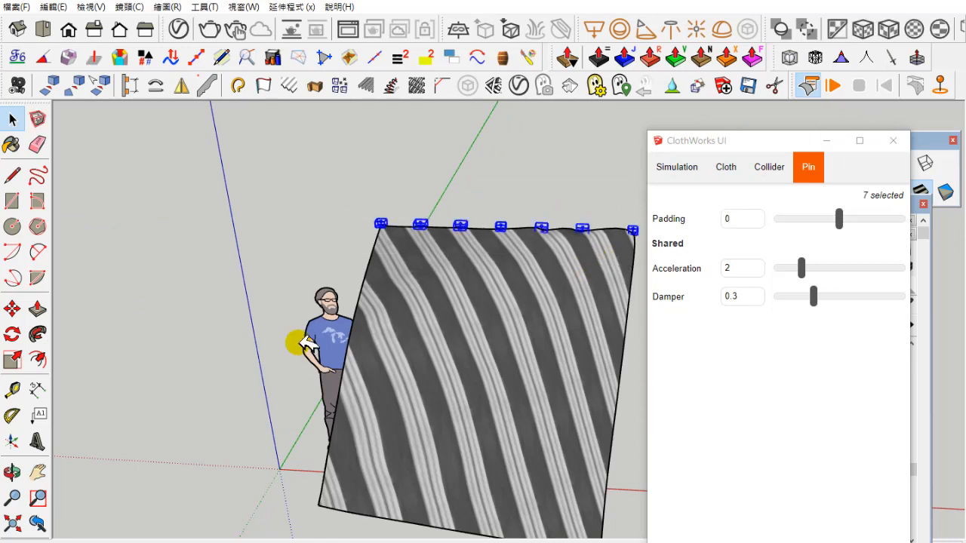
pyautogui.click(12, 360)
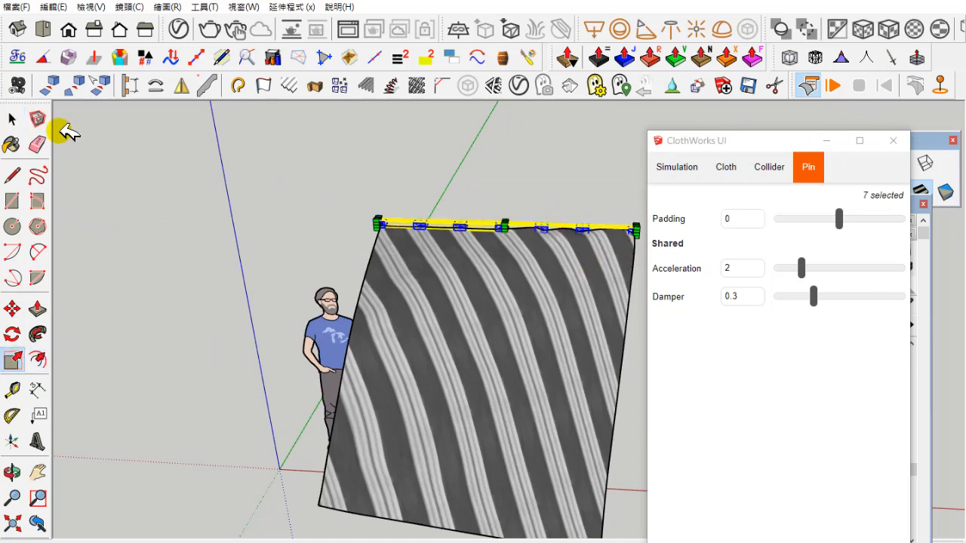
pyautogui.click(12, 119)
pyautogui.click(441, 146)
# Examine the geometry inside the middle pin's component on the curtain's top edge, and leave the component
pyautogui.scroll(4, 505, 223)
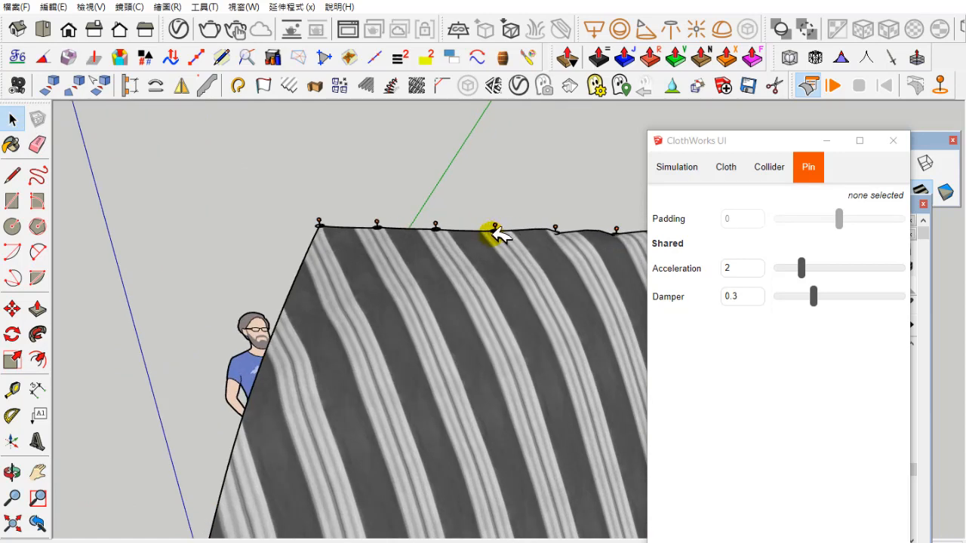
pyautogui.click(491, 234)
pyautogui.click(502, 225)
pyautogui.doubleClick(502, 225)
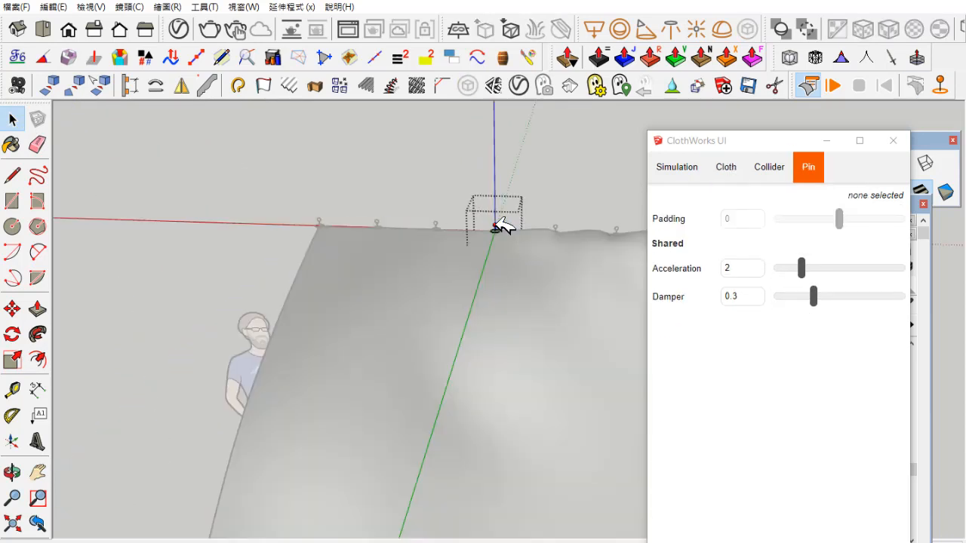
pyautogui.doubleClick(496, 225)
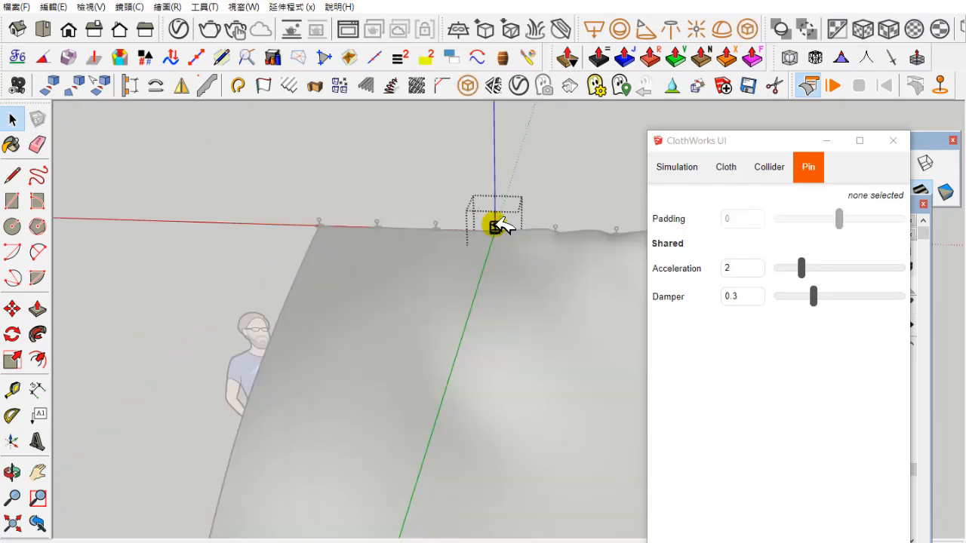
pyautogui.click(471, 178)
pyautogui.scroll(-3, 450, 170)
pyautogui.click(447, 190)
pyautogui.click(331, 186)
# Select the striped curtain and set its Adaptive Remeshing to Refine 2
pyautogui.click(474, 279)
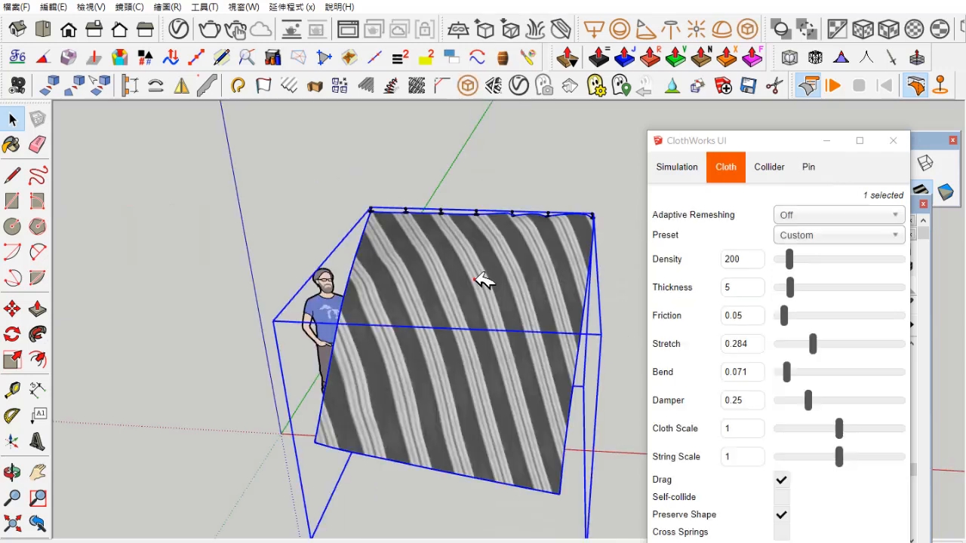
pyautogui.click(834, 216)
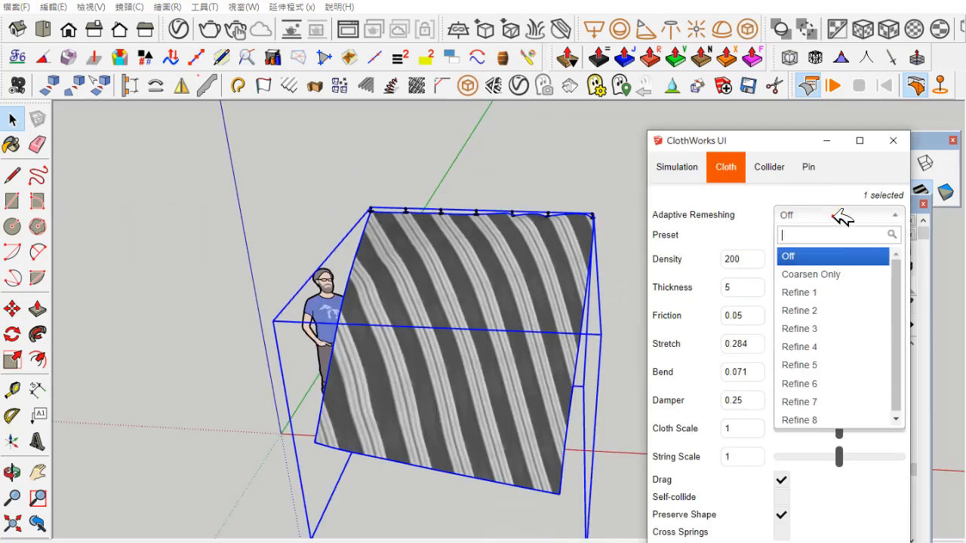
pyautogui.click(809, 307)
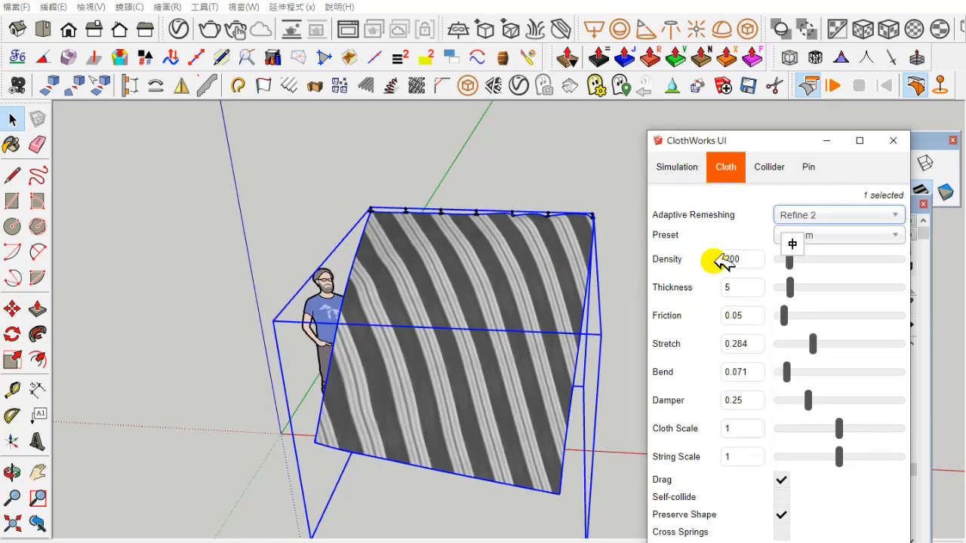
# Set Wind X to -2.72 and start the cloth simulation
pyautogui.click(684, 170)
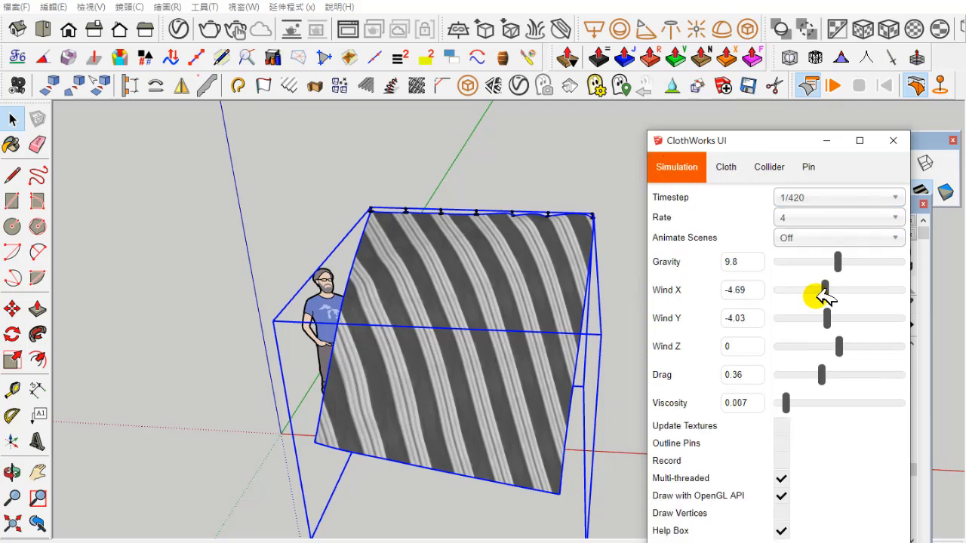
pyautogui.moveTo(832, 287); pyautogui.dragTo(836, 287)
pyautogui.click(834, 86)
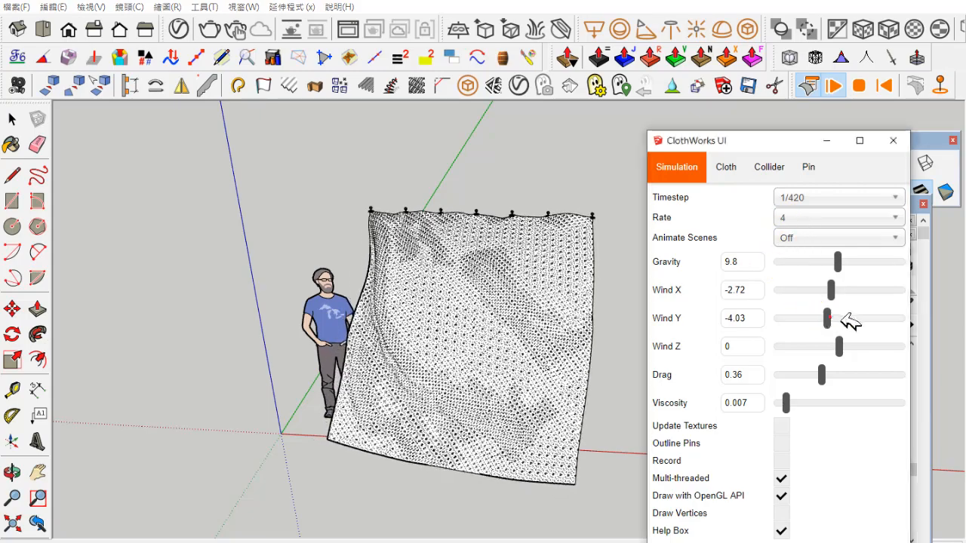
# Change the running simulation's wind to X -6.44, Y 0.78 and Z 0, and stop it with the curtain folded sideways
pyautogui.moveTo(851, 319); pyautogui.dragTo(826, 347)
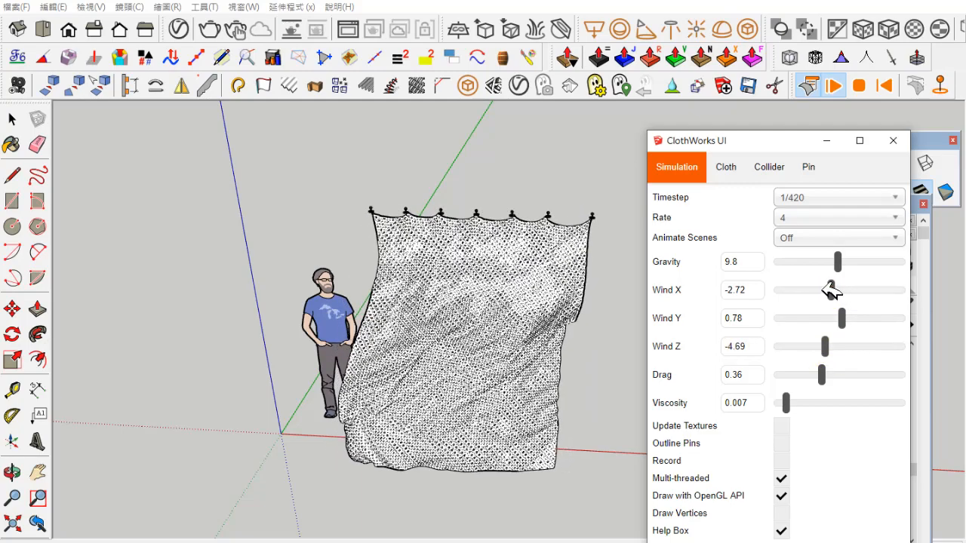
pyautogui.moveTo(831, 289); pyautogui.dragTo(818, 291)
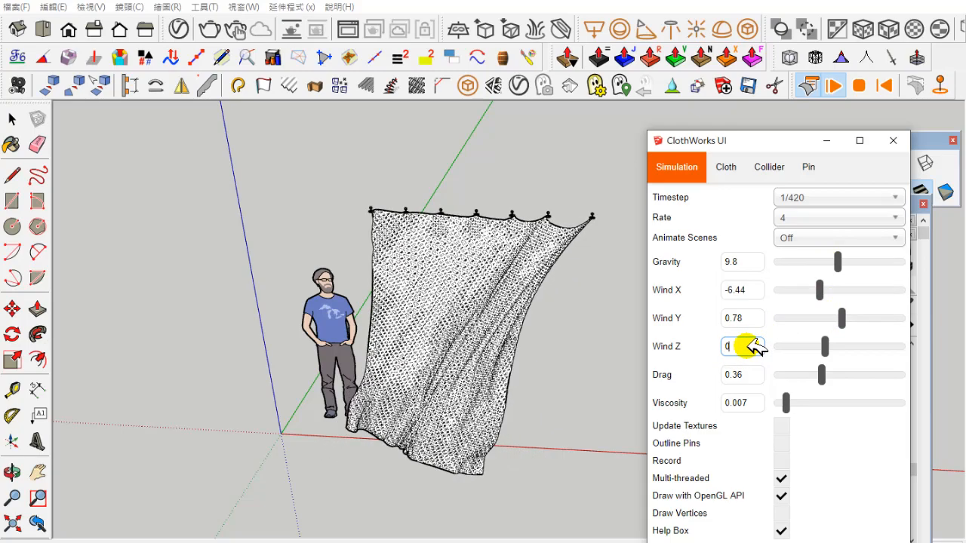
pyautogui.click(857, 89)
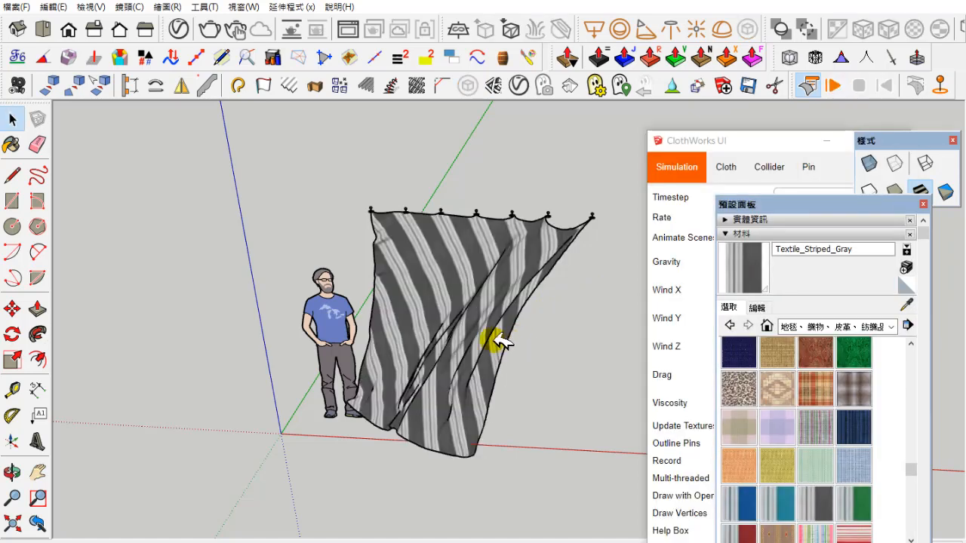
# Select the middle pin, bring the ClothWorks settings in front of the other panels and inspect how the top edge hangs
pyautogui.scroll(2, 519, 332)
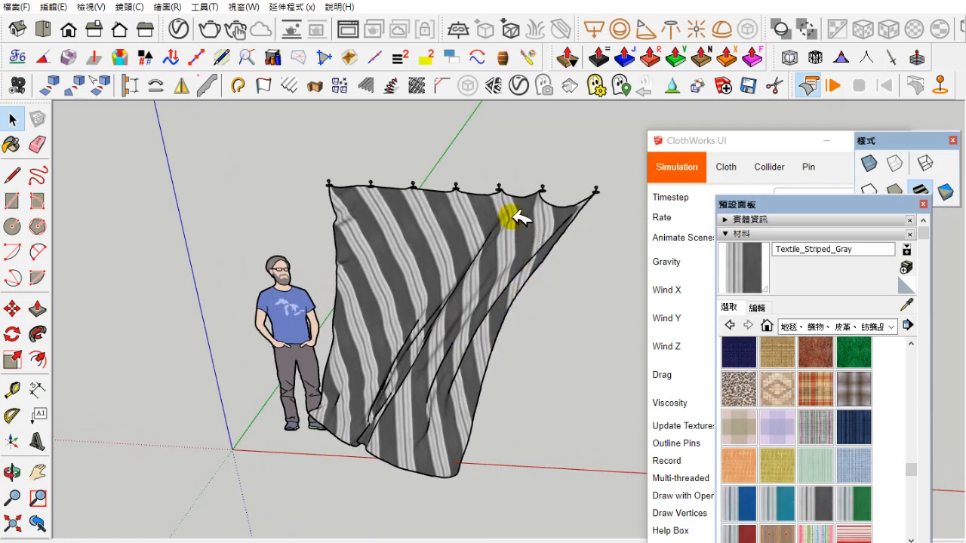
pyautogui.click(455, 185)
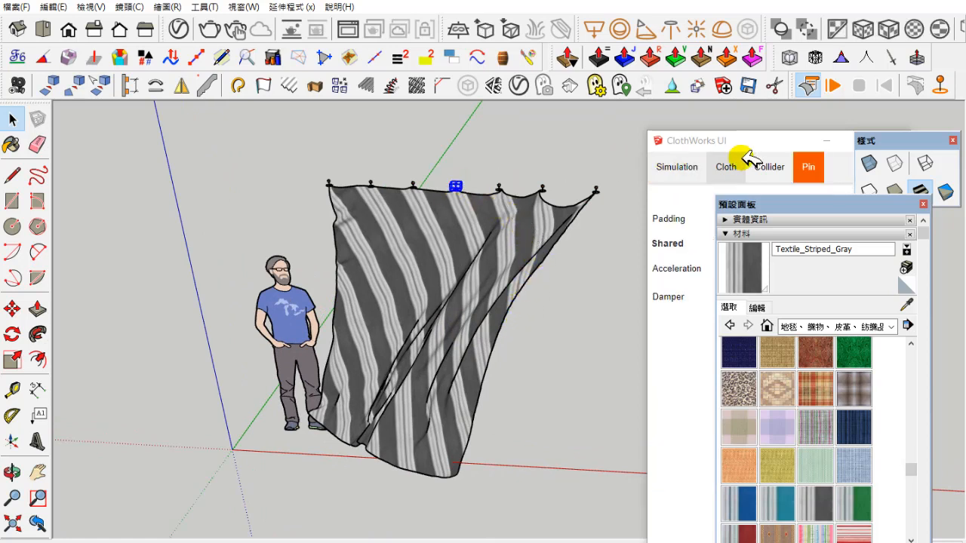
pyautogui.moveTo(782, 141); pyautogui.dragTo(789, 102)
pyautogui.moveTo(788, 155); pyautogui.dragTo(790, 157)
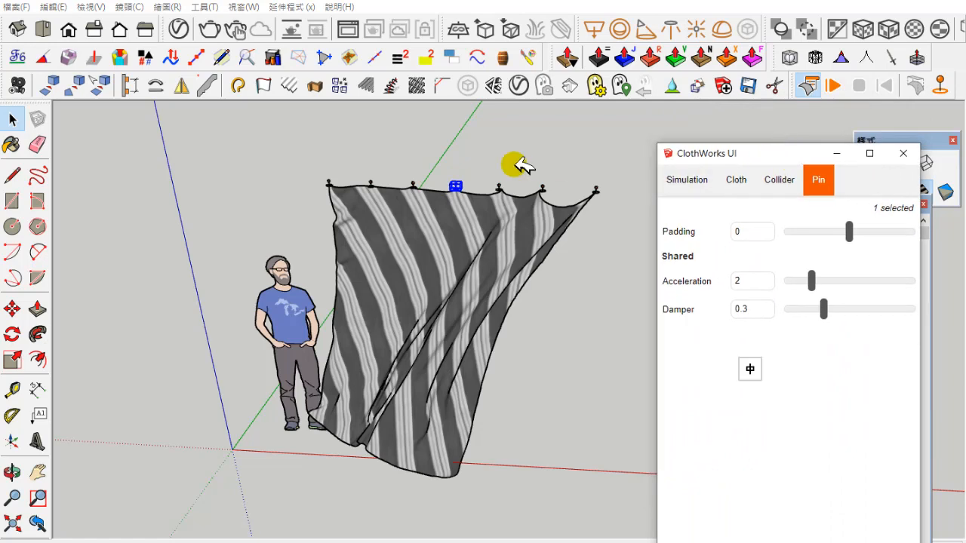
pyautogui.scroll(1, 474, 194)
pyautogui.scroll(1, 468, 194)
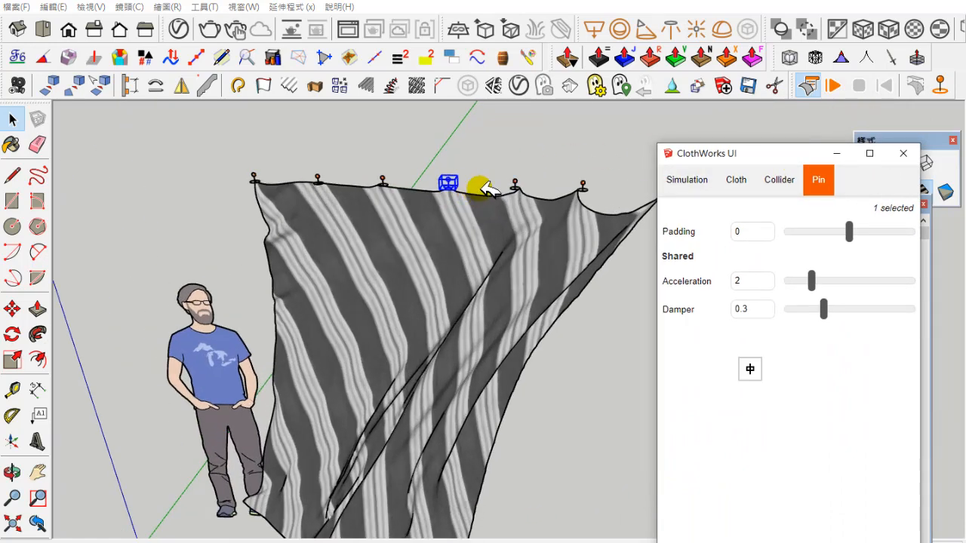
pyautogui.moveTo(485, 164); pyautogui.dragTo(508, 194)
pyautogui.click(12, 309)
pyautogui.click(12, 119)
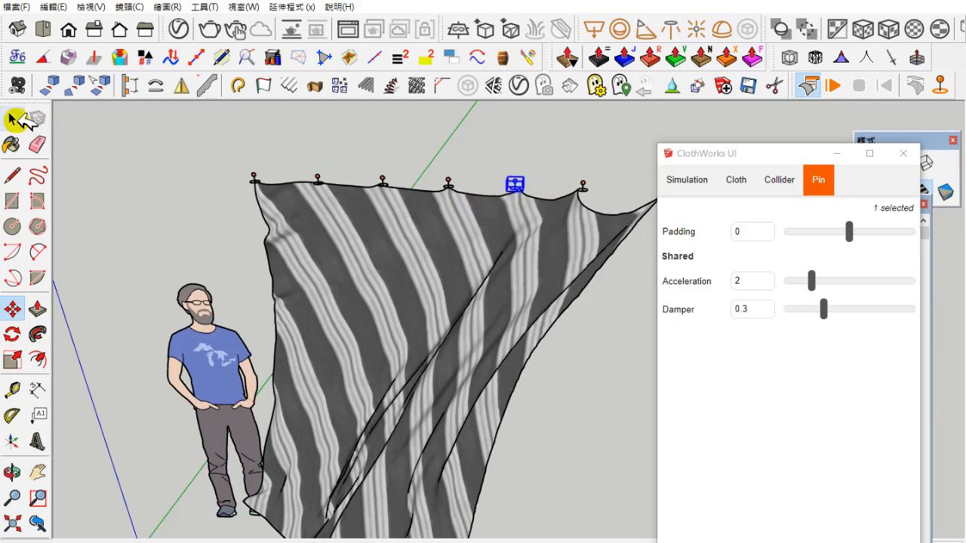
pyautogui.scroll(-1, 332, 128)
pyautogui.click(596, 243)
pyautogui.scroll(1, 473, 272)
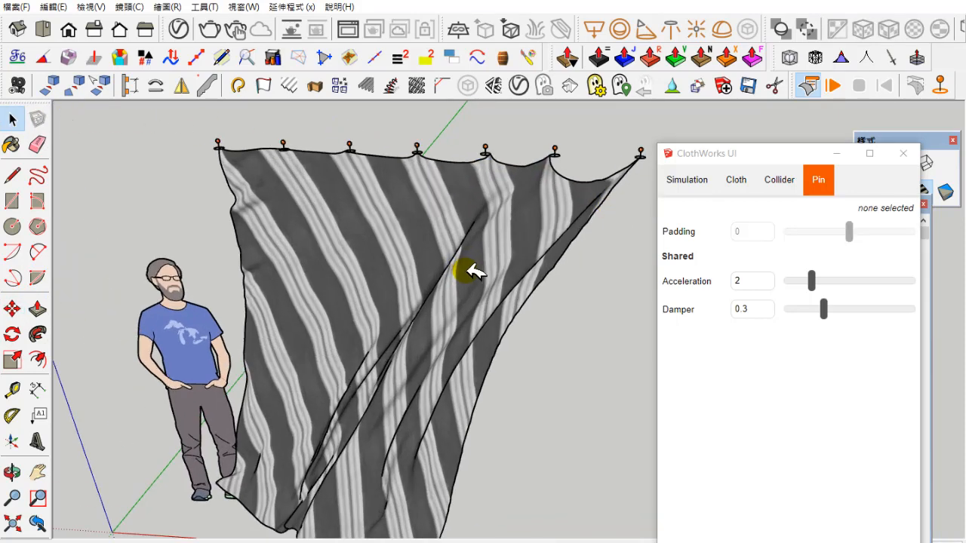
# Return the selected curtain to its flat starting shape and restart the simulation
pyautogui.click(476, 259)
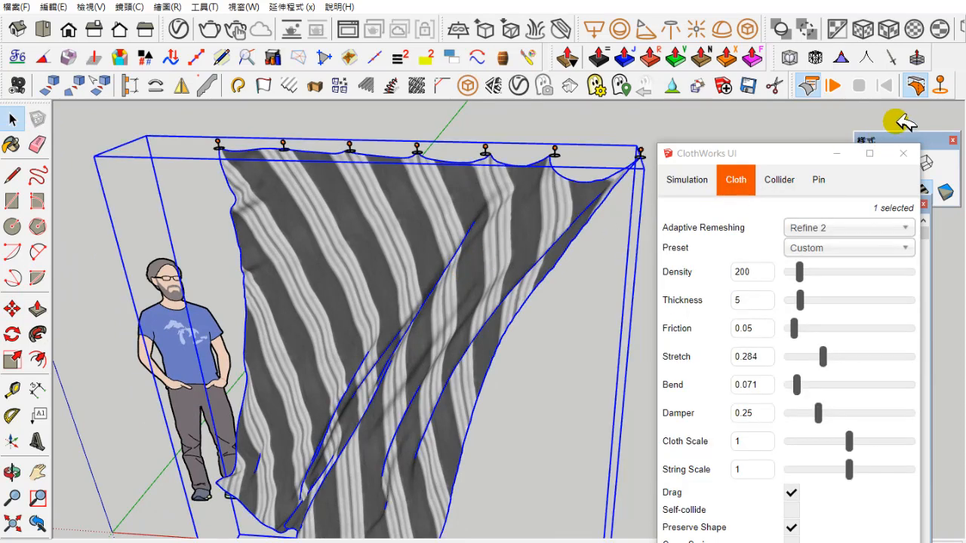
pyautogui.click(606, 135)
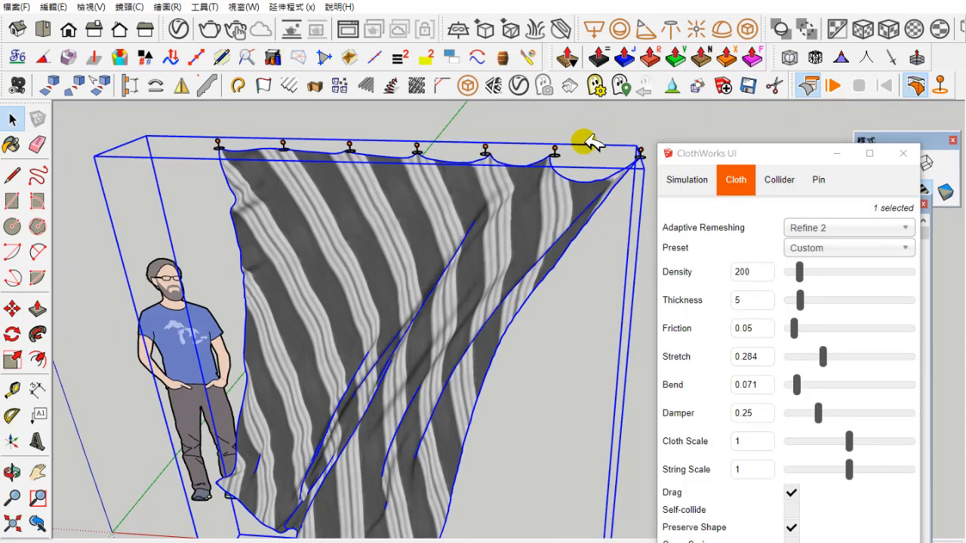
pyautogui.moveTo(571, 149); pyautogui.dragTo(510, 194, button='middle')
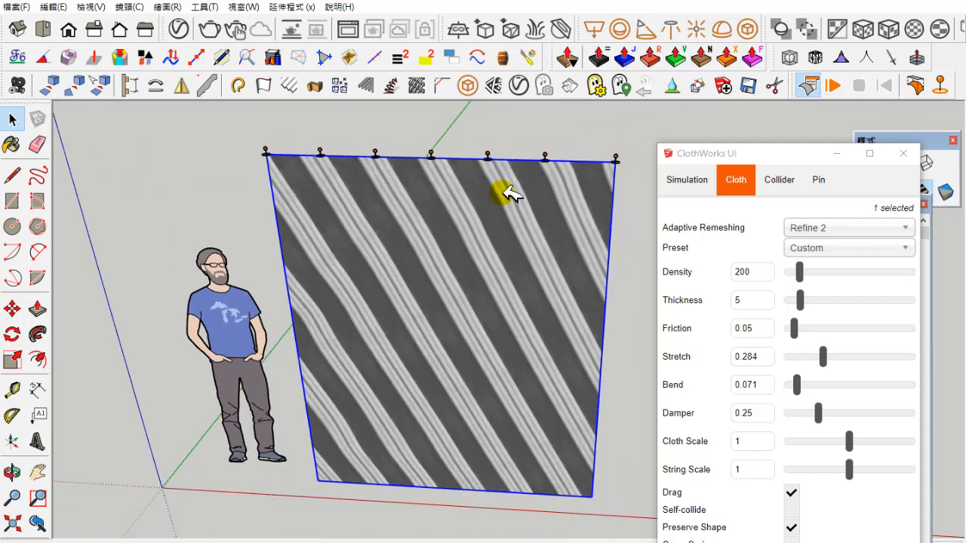
pyautogui.click(697, 183)
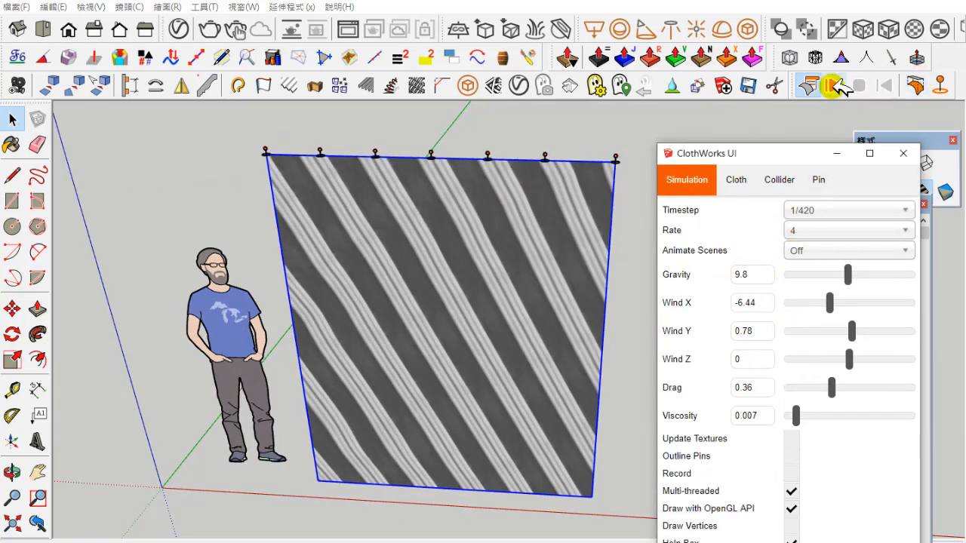
pyautogui.click(824, 87)
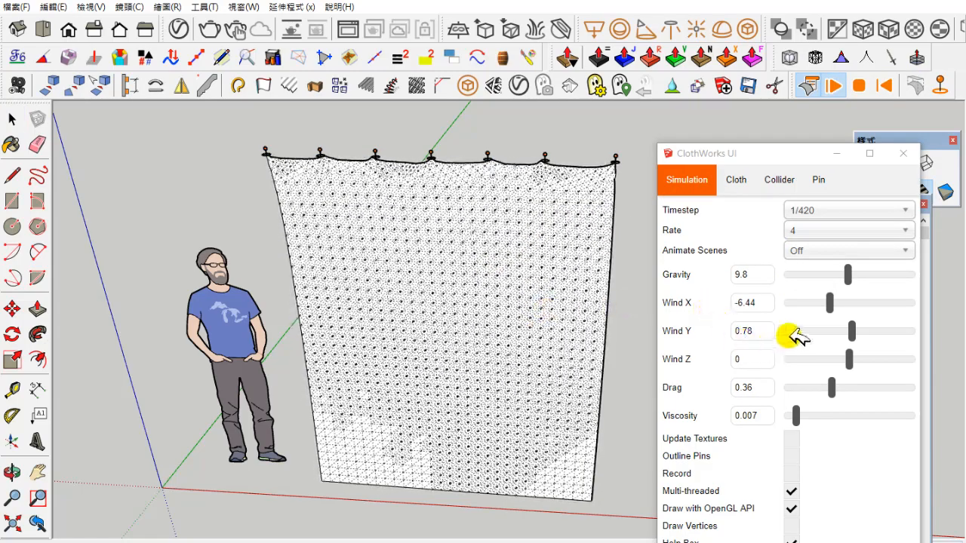
# Set Wind Y to -6.22 and Wind X to 3.19, stop the simulation with the curtain billowing forward, and inspect its folds
pyautogui.click(852, 330)
pyautogui.moveTo(852, 331)
pyautogui.mouseDown()
pyautogui.moveTo(820, 335)
pyautogui.moveTo(849, 314)
pyautogui.mouseUp()
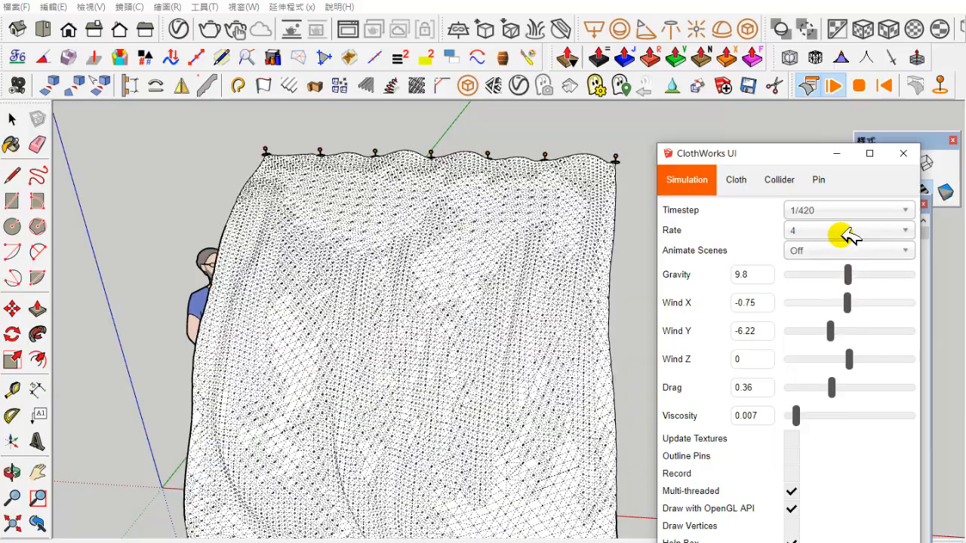
pyautogui.moveTo(846, 302); pyautogui.dragTo(861, 303)
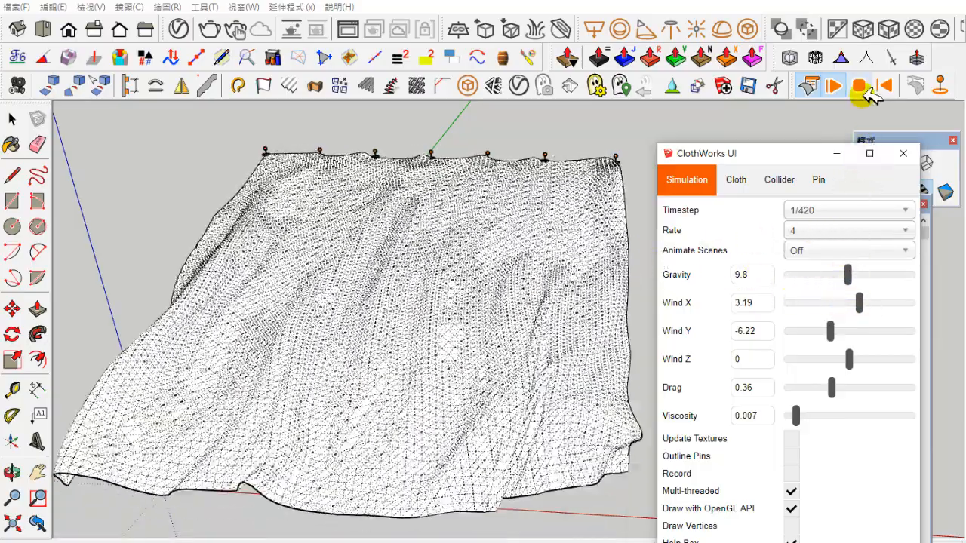
pyautogui.click(868, 87)
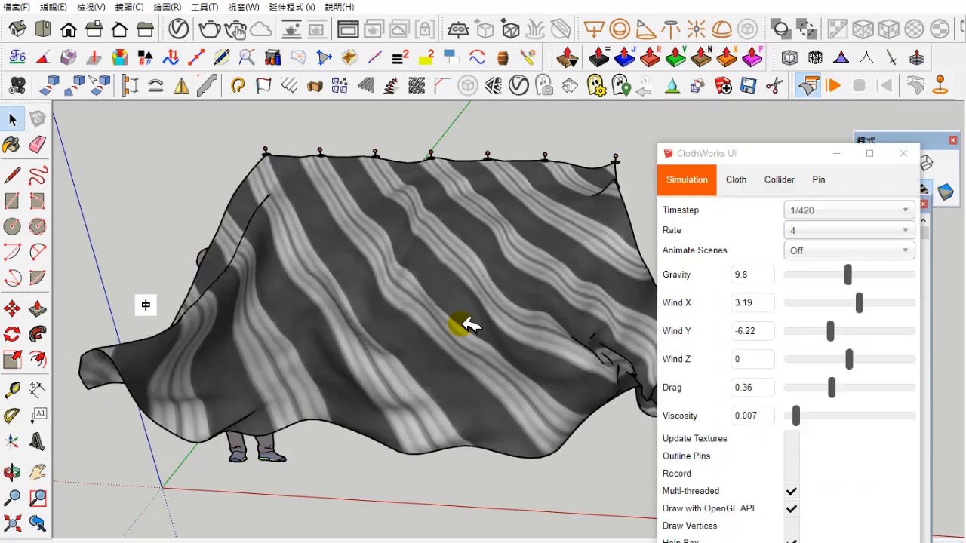
pyautogui.click(13, 473)
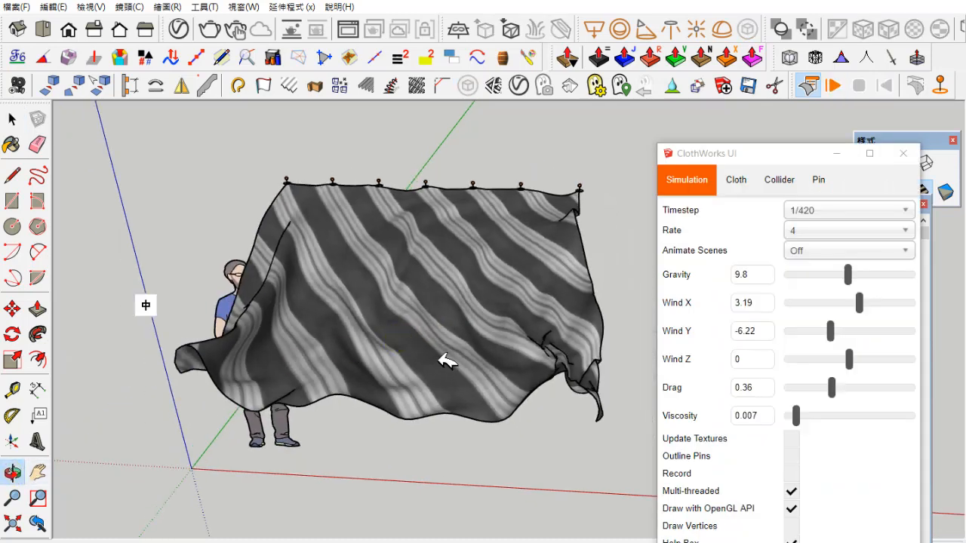
pyautogui.moveTo(436, 361); pyautogui.dragTo(343, 316)
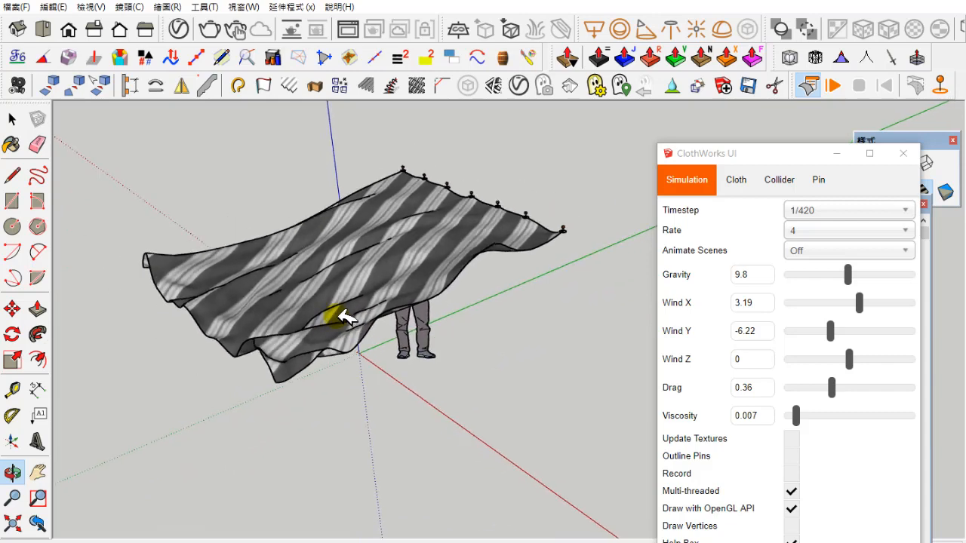